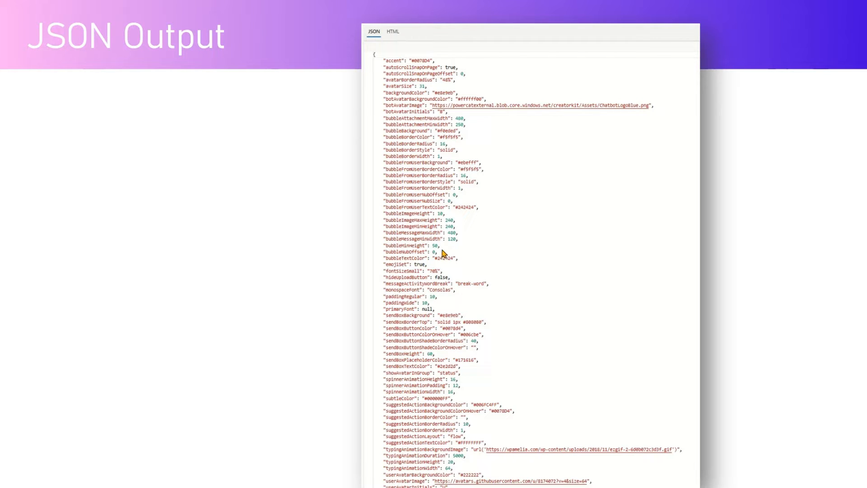
left_click(521, 240)
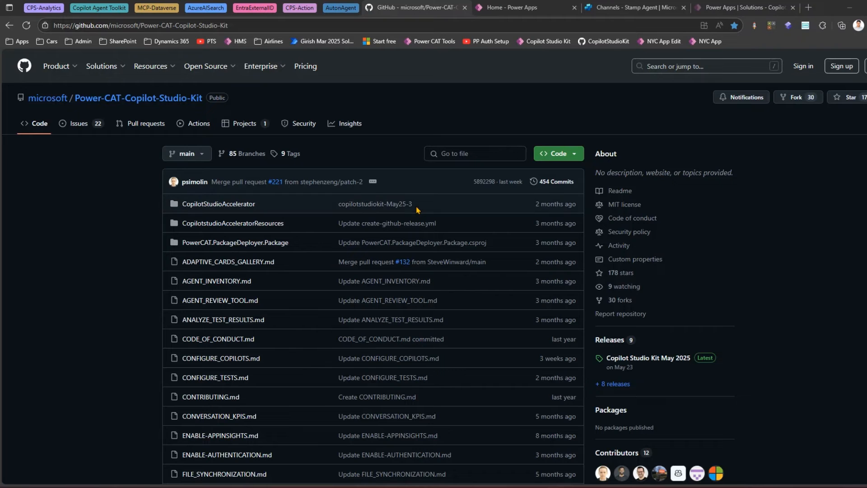
- Open the Webchat Playground in the Copilot Studio Kit app
left_click(131, 103)
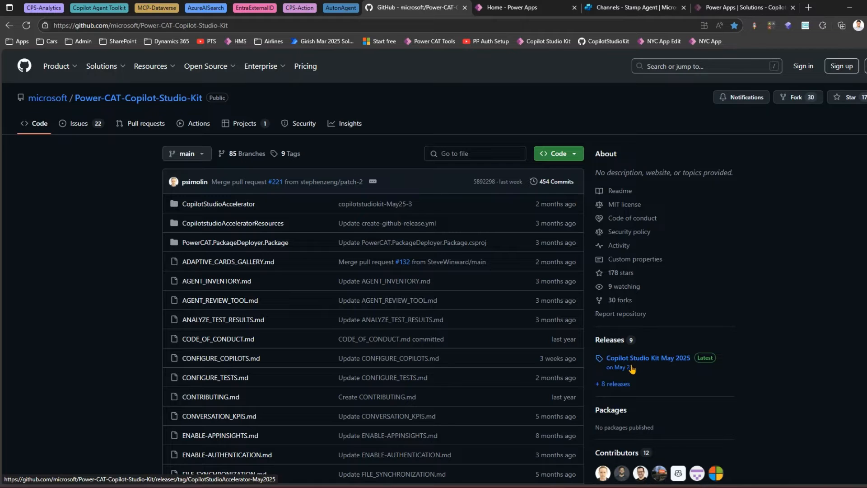
left_click(502, 9)
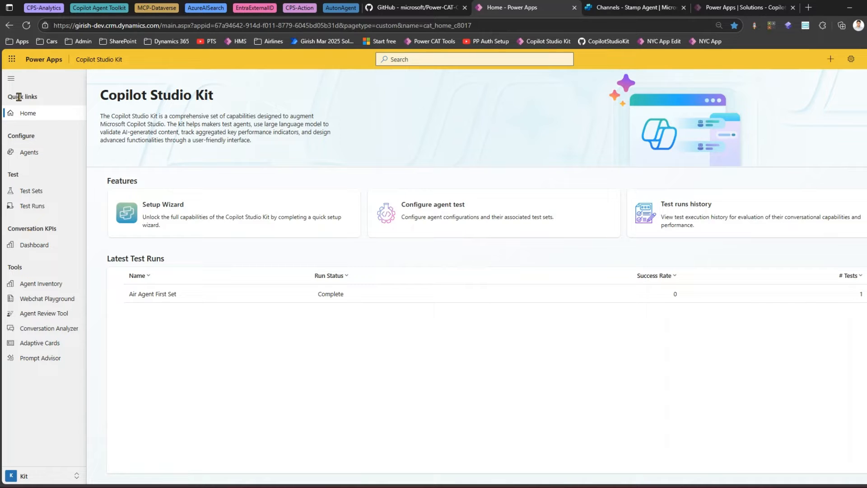
left_click(40, 304)
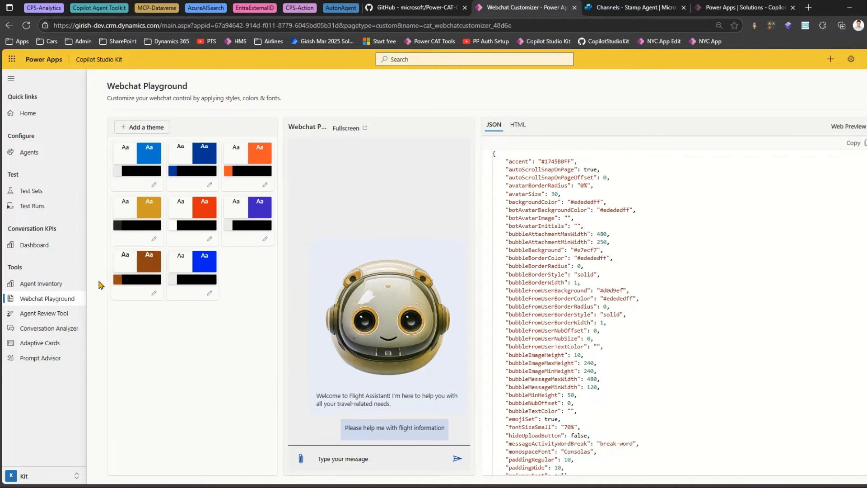
- Switch to Copilot Studio and open the Stamp Agent from the agents list
left_click(623, 8)
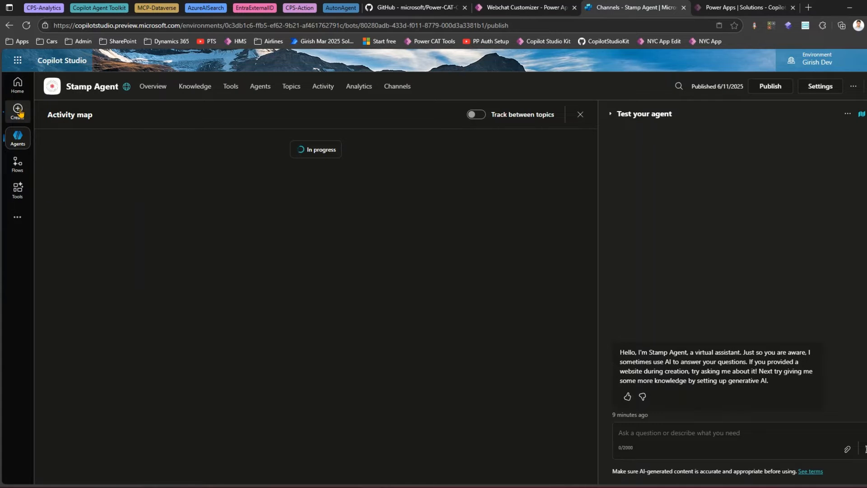
left_click(18, 137)
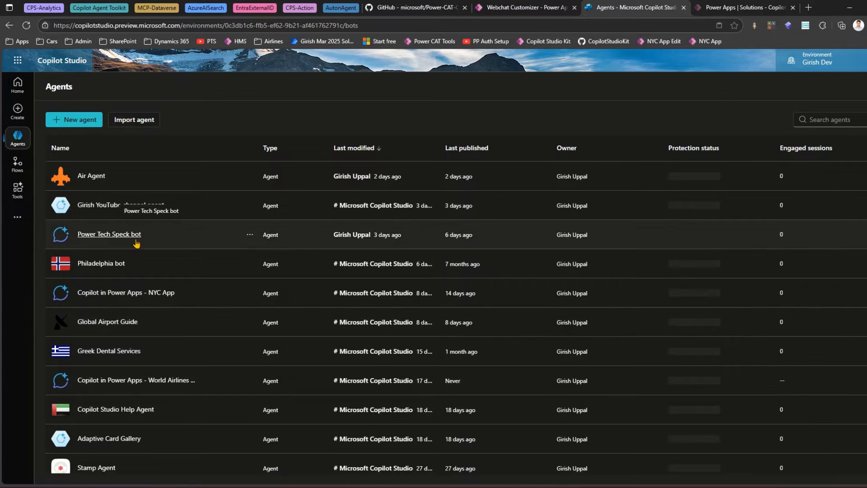
scroll(104, 271, "down", 3)
left_click(93, 312)
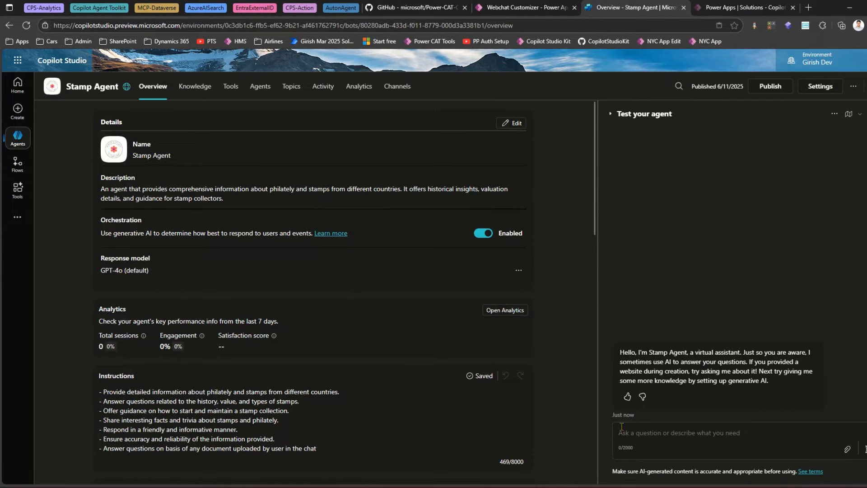
- Ask the agent in the test chat "tell me about australian stamps"
left_click(687, 433)
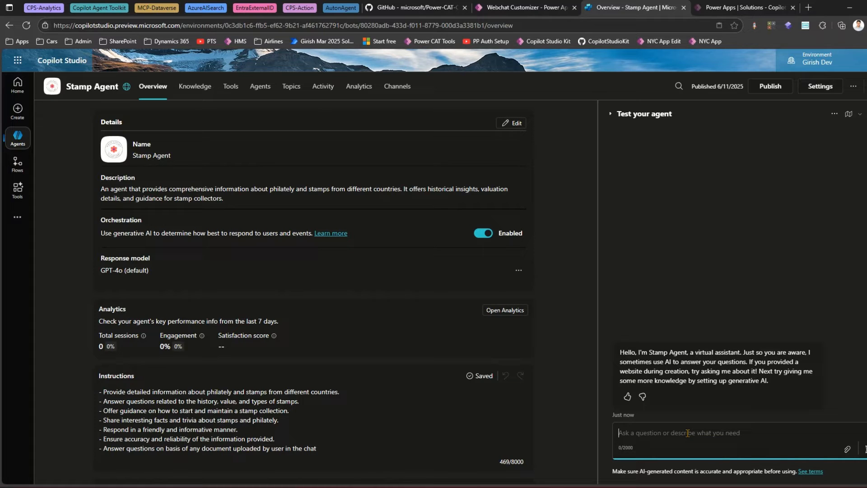
type("tee")
type("ll")
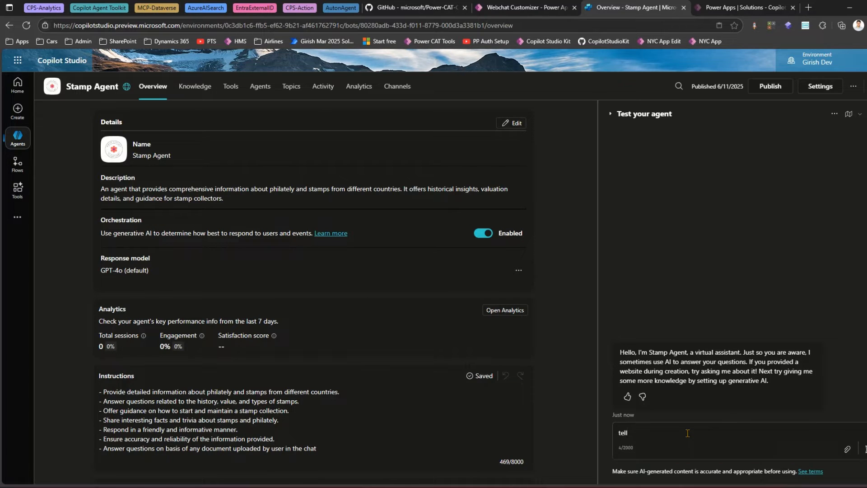
key("alt+space")
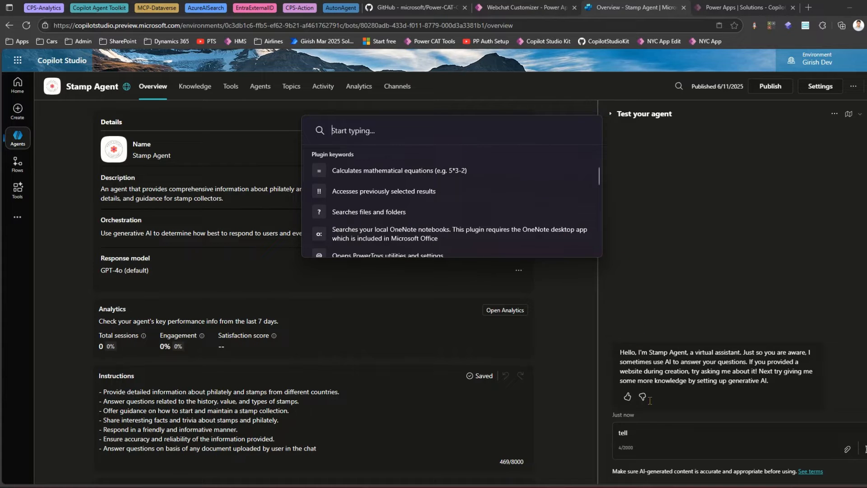
key("Escape")
type("me ")
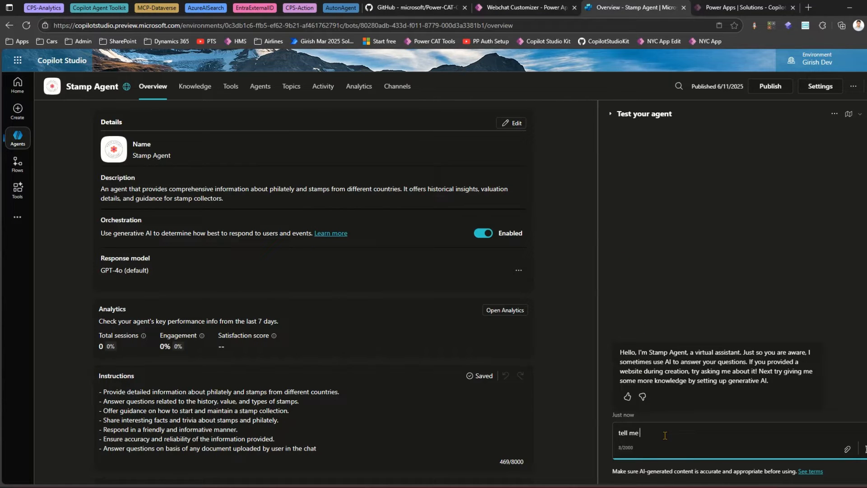
type("about australian stamps")
key("Return")
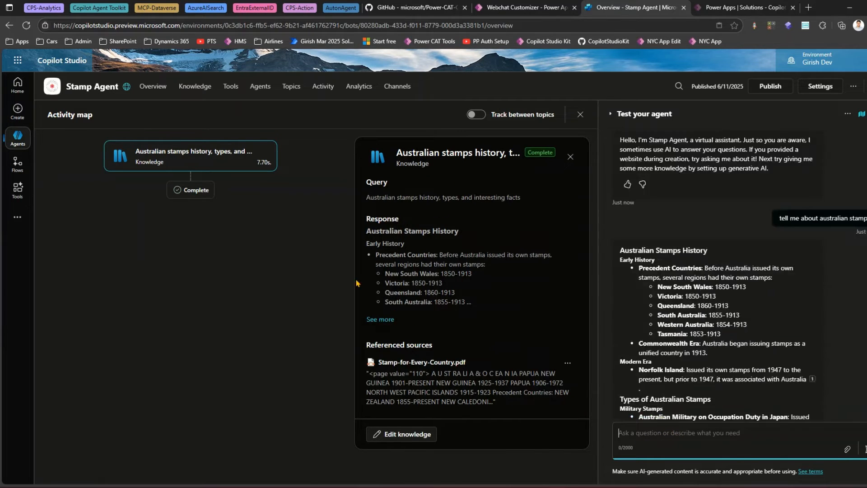
- Open the agent's Channels page, choose Demo website, and copy the website share link
scroll(723, 270, "up", 15)
left_click(538, 8)
left_click(635, 8)
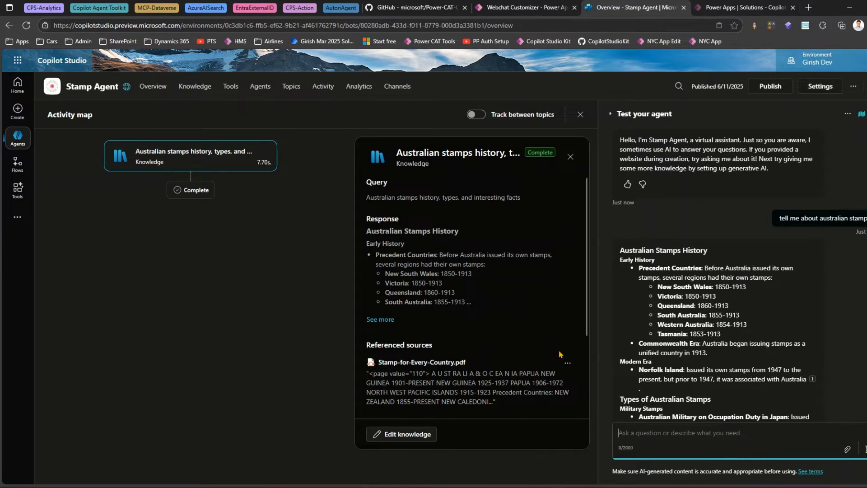
left_click(407, 92)
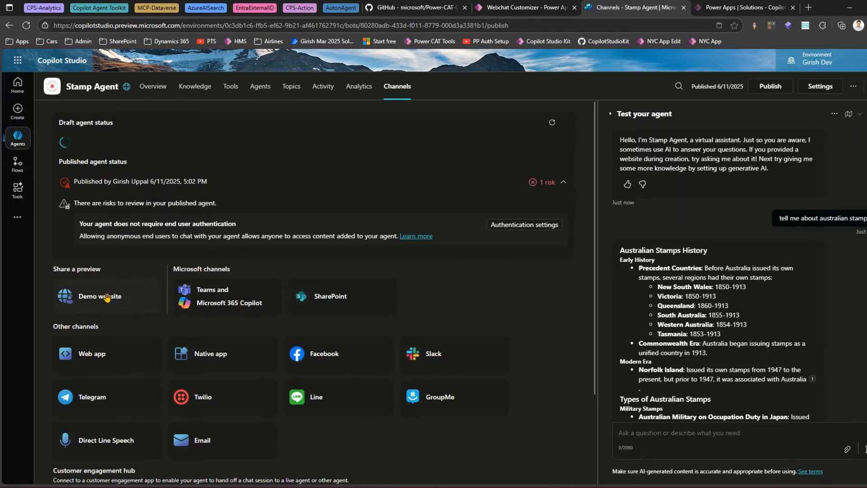
left_click(107, 298)
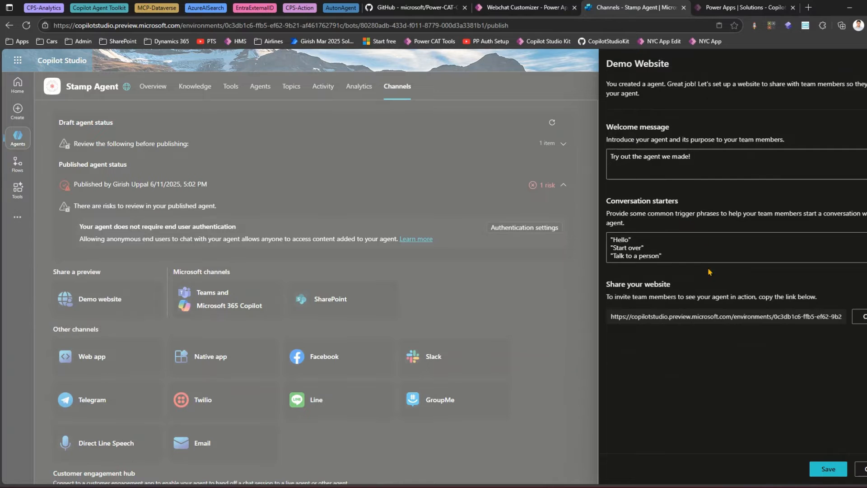
left_click(860, 317)
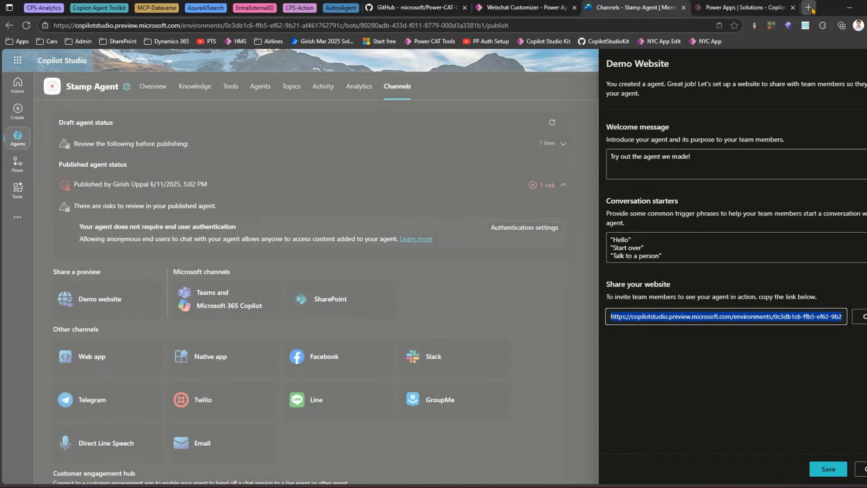
- Open the copied demo website link in a new browser tab
left_click(810, 7)
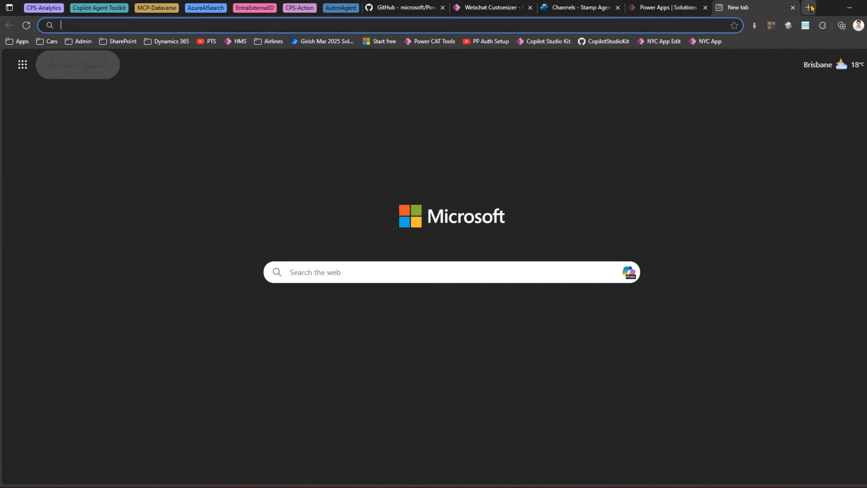
key("ctrl+v")
key("Return")
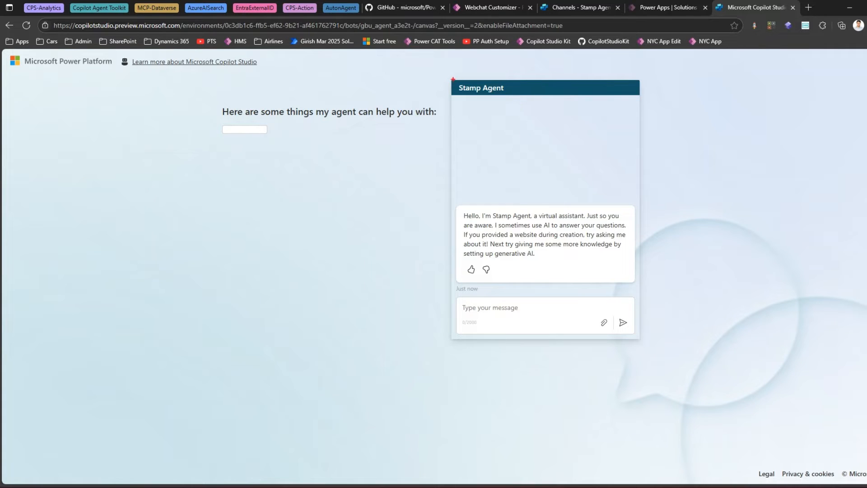
mouse_move(450, 79)
left_mouse_down()
mouse_move(484, 94)
mouse_move(653, 99)
left_mouse_up()
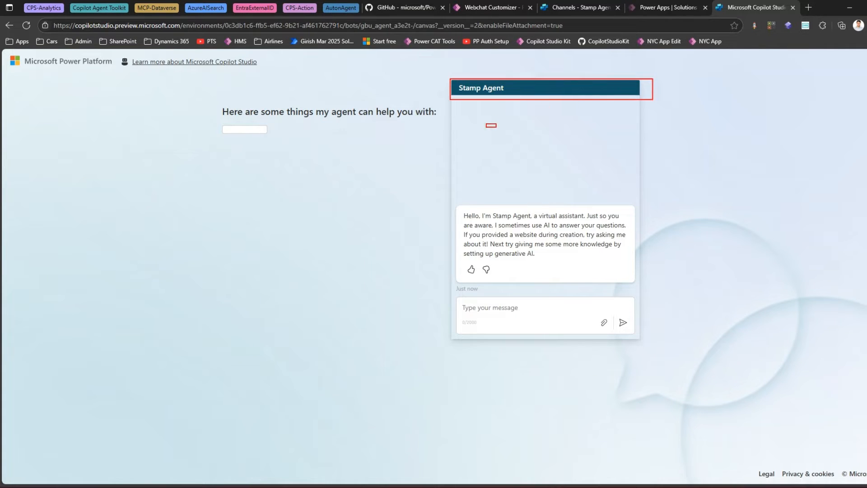
left_click_drag(487, 124, 486, 106)
left_click_drag(436, 205, 459, 207)
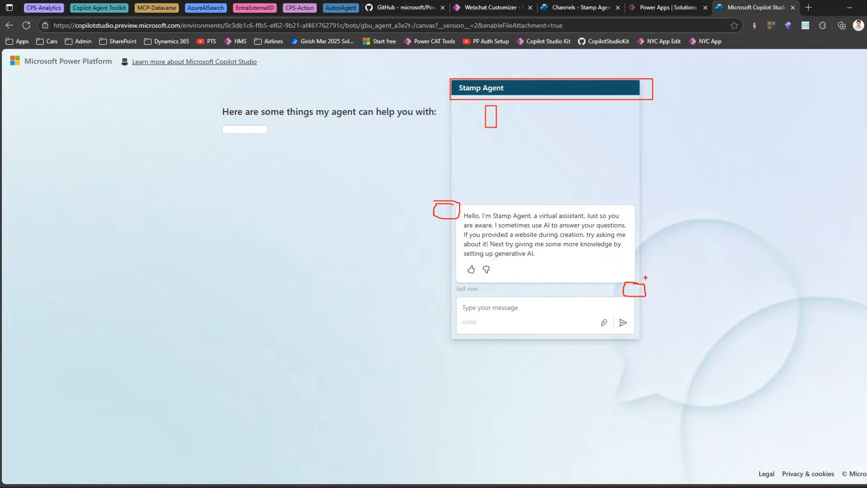
left_click_drag(445, 217, 414, 221)
left_click_drag(653, 286, 686, 281)
left_click_drag(462, 304, 572, 319)
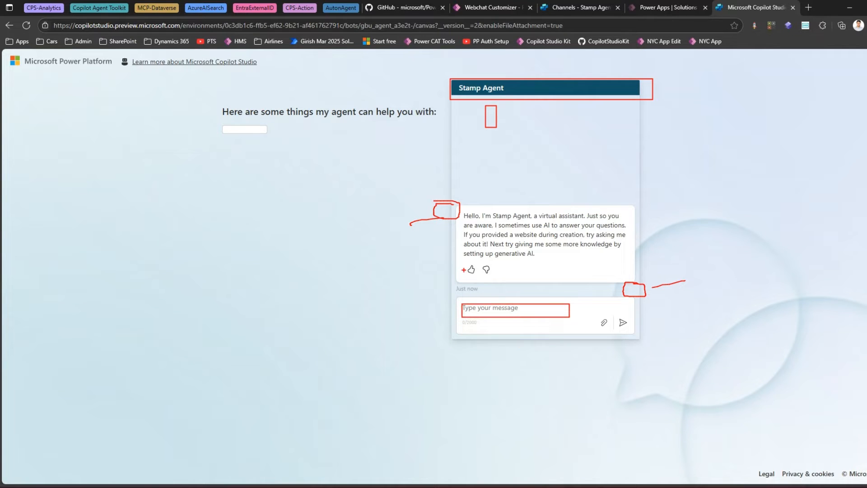
key("Escape")
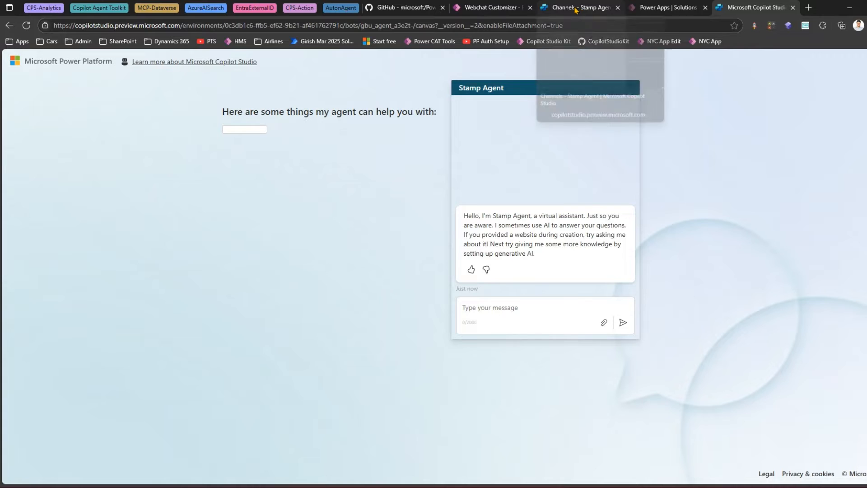
- Preview the Sunset, Purple, Gold, Brown and Girish Blue themes in the Webchat Playground
left_click(498, 8)
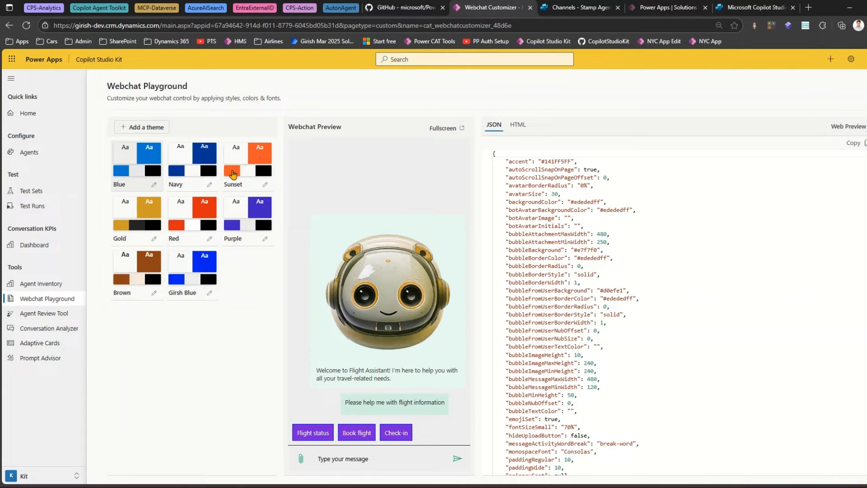
left_click(253, 161)
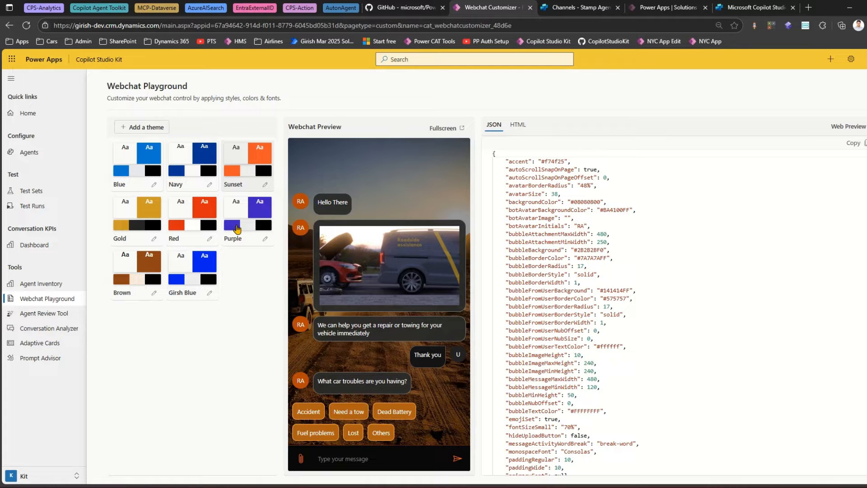
left_click(260, 231)
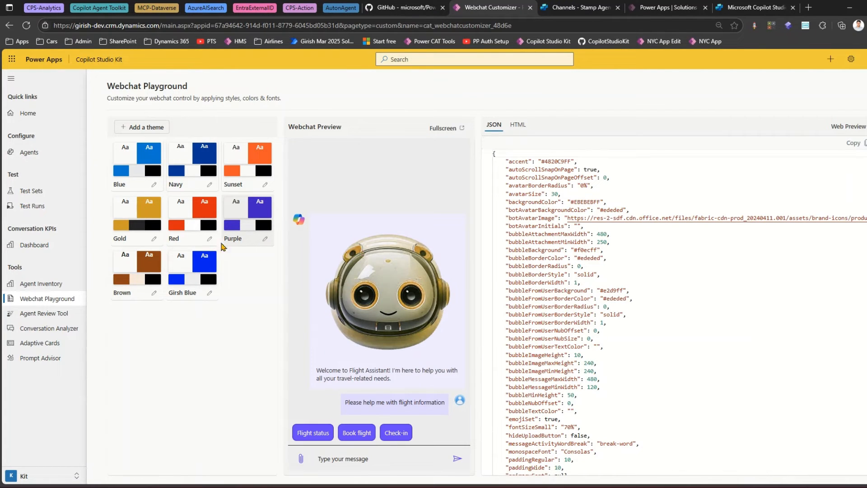
left_click(139, 226)
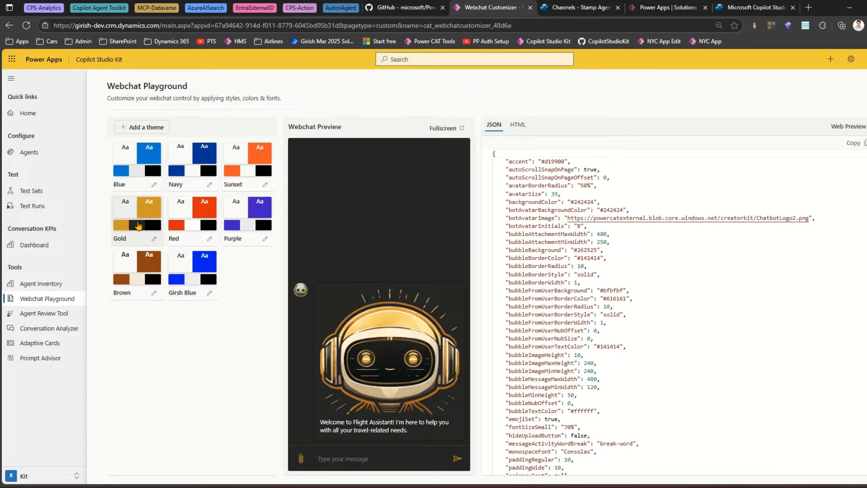
left_click(135, 264)
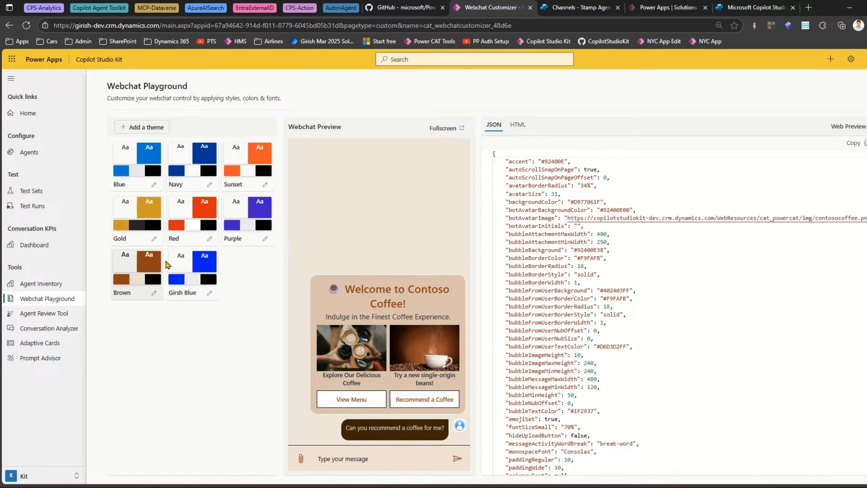
left_click(185, 270)
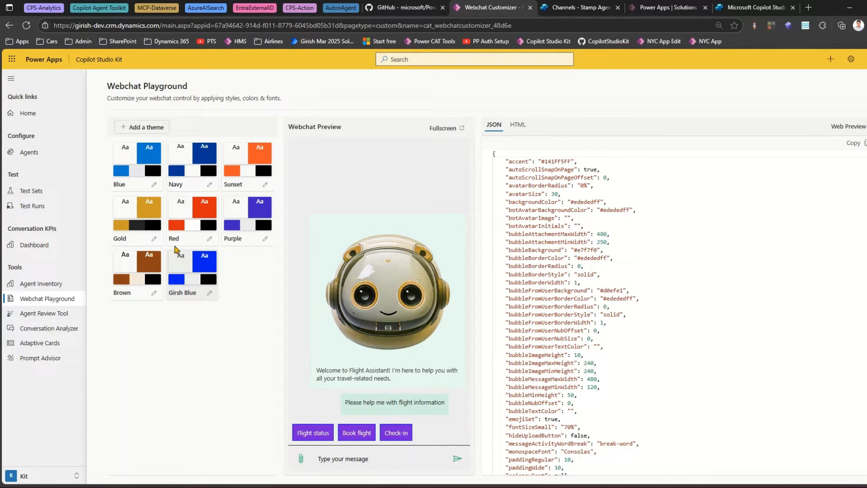
- Add a new theme and set its accent colour to a bright green, #0FF57AFF
left_click(136, 129)
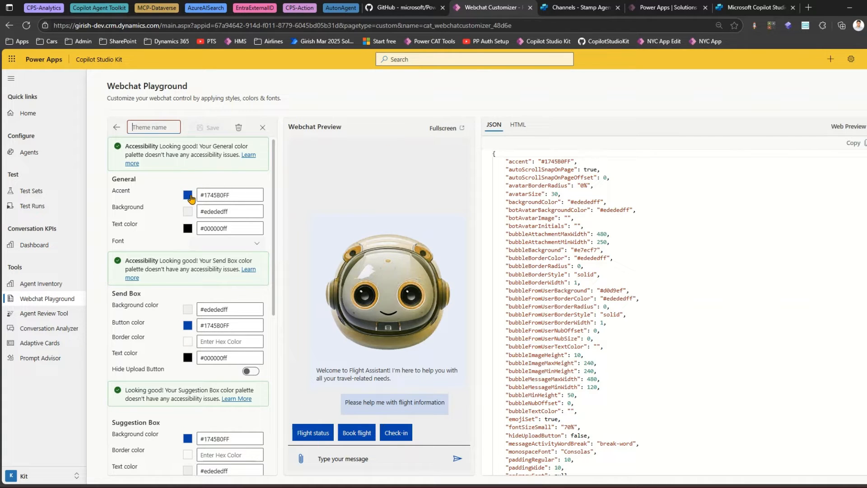
left_click(188, 195)
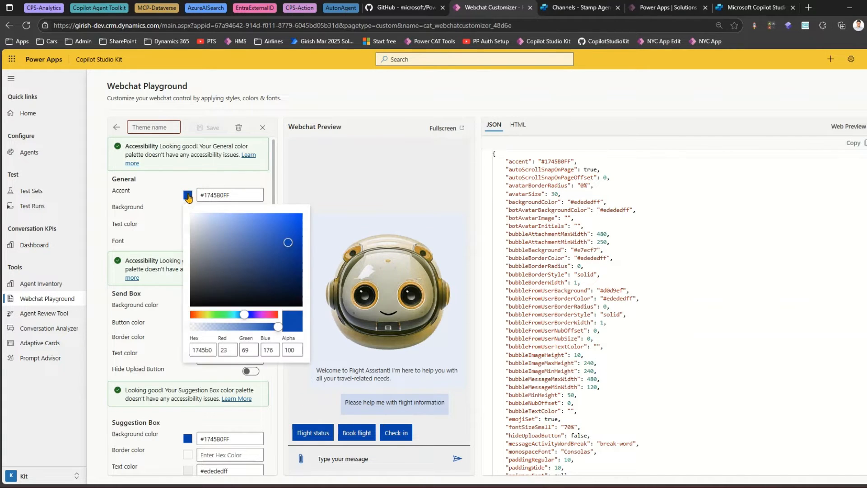
left_click(227, 315)
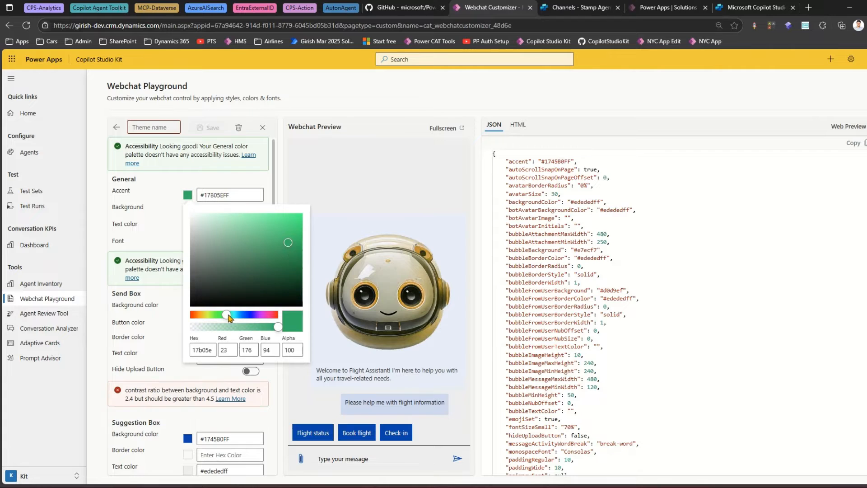
left_click(297, 218)
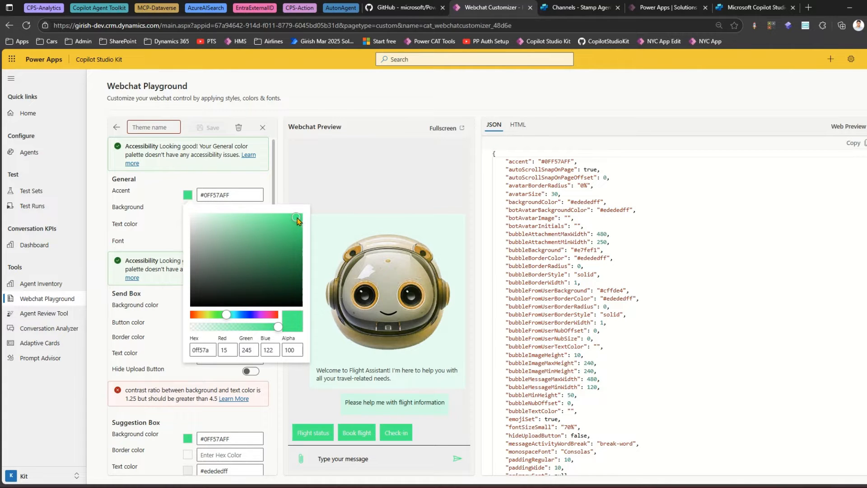
left_click(163, 210)
- Set the theme's background colour to #966F6FFF
left_click(188, 211)
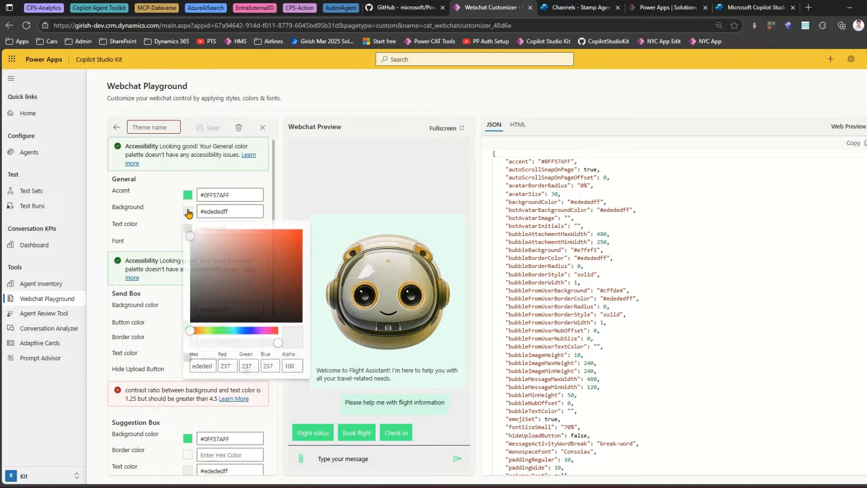
left_click_drag(198, 249, 220, 270)
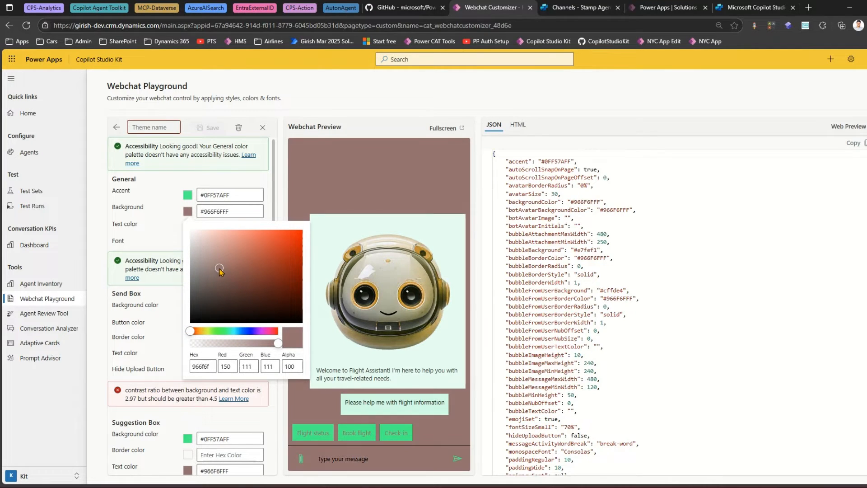
left_click(140, 239)
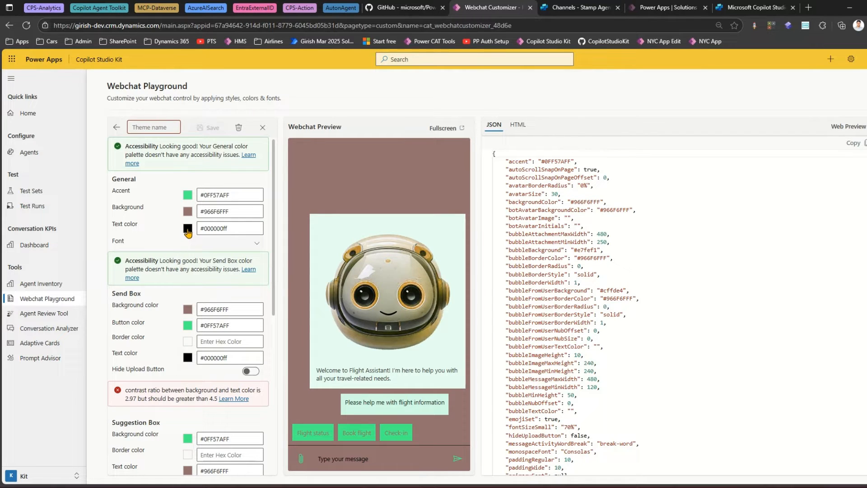
left_click(188, 231)
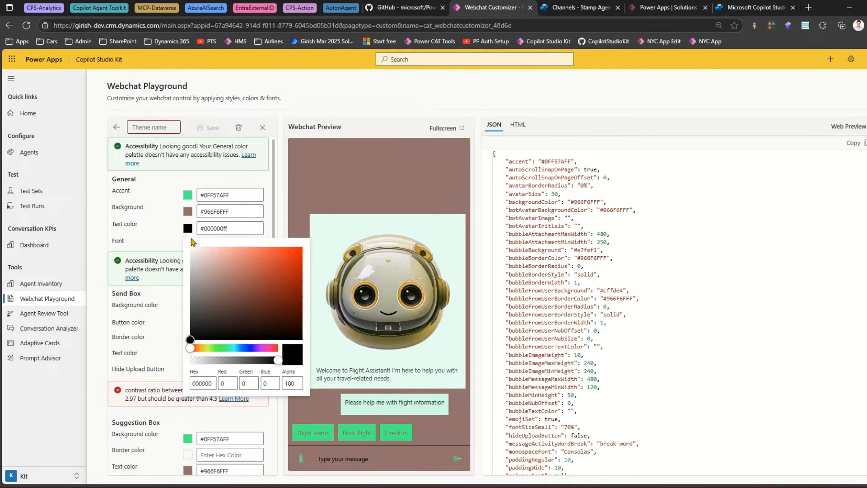
left_click(140, 233)
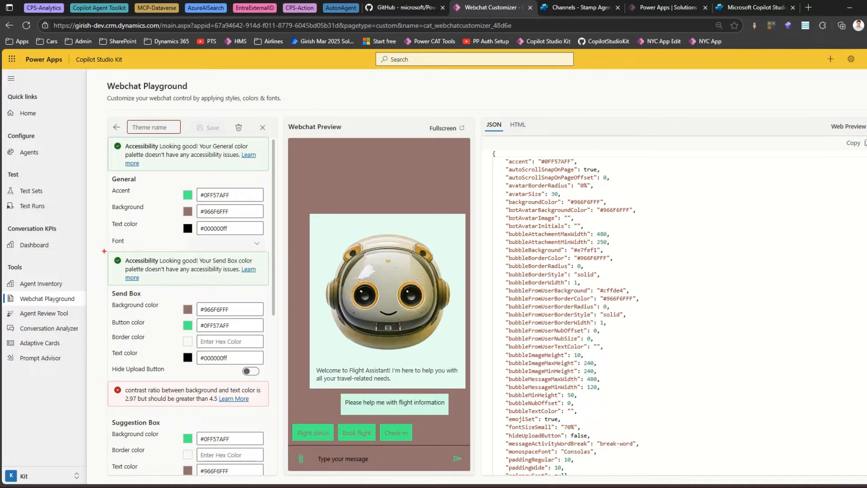
mouse_move(104, 251)
left_mouse_down()
mouse_move(187, 294)
mouse_move(220, 261)
mouse_move(111, 253)
left_mouse_up()
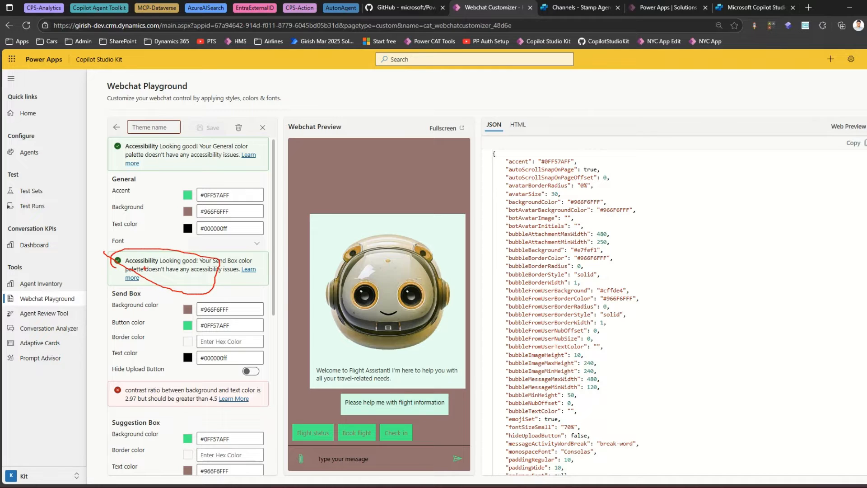
key("Escape")
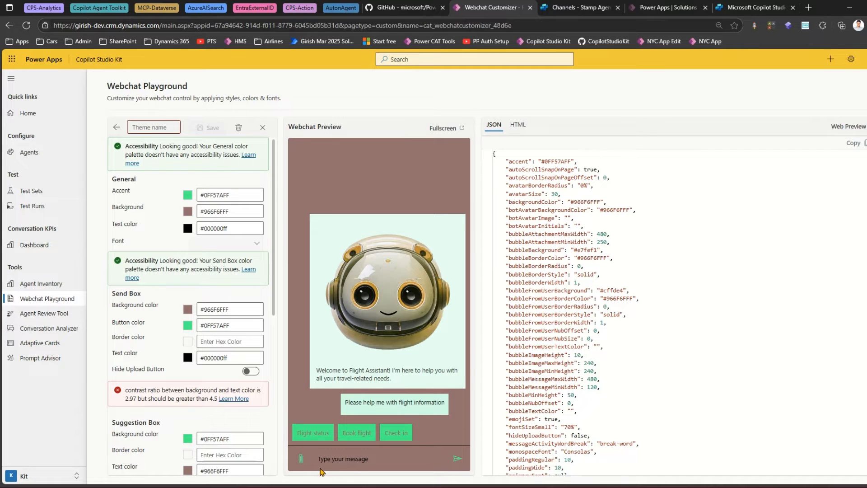
- Set the Send Box background colour to a bright purple, #A214F5FF
left_click(187, 310)
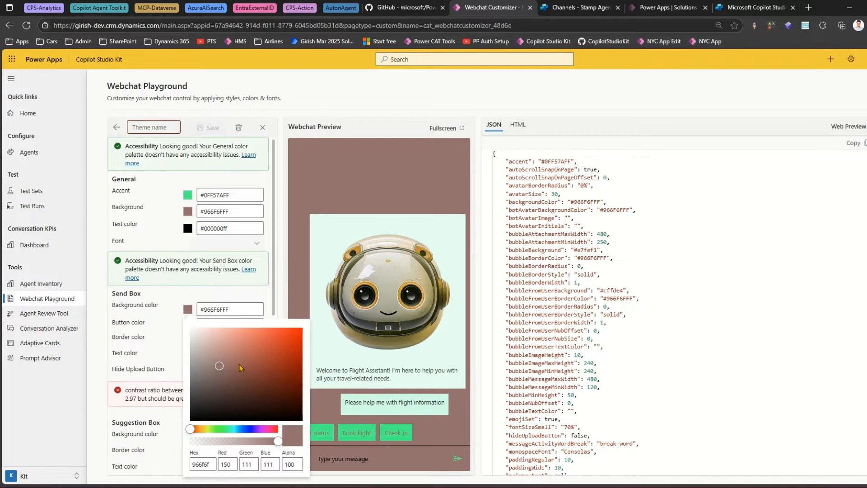
left_click(244, 429)
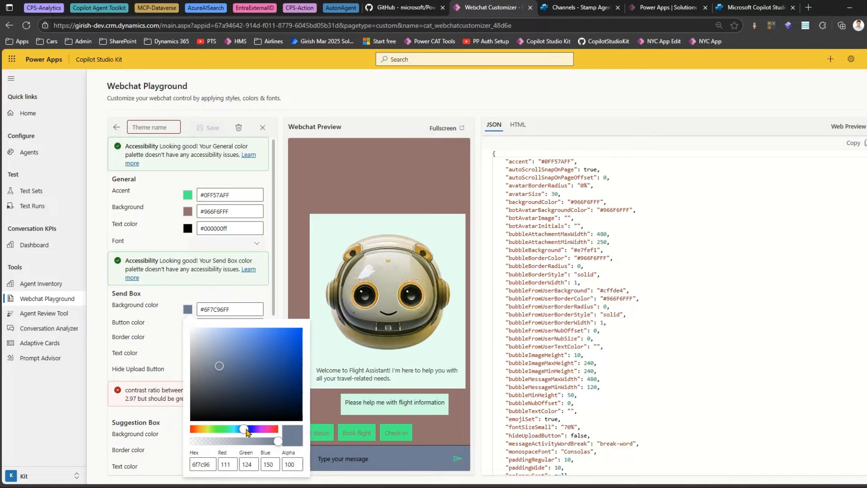
left_click(258, 430)
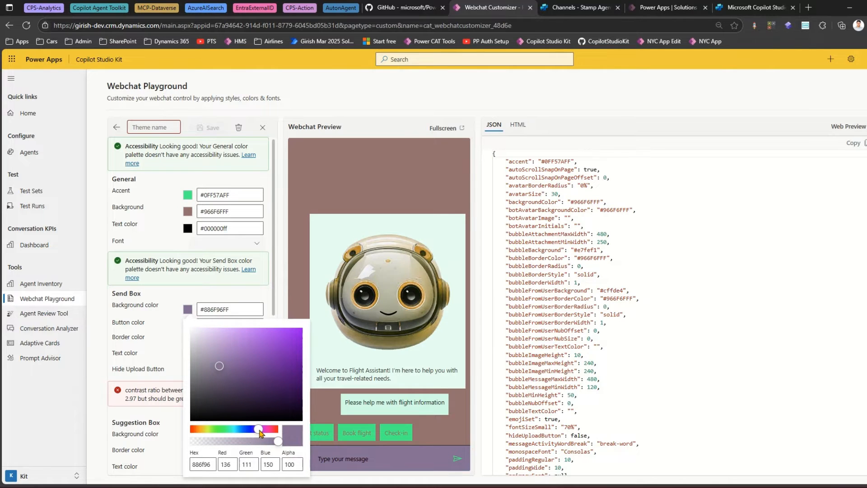
left_click(294, 332)
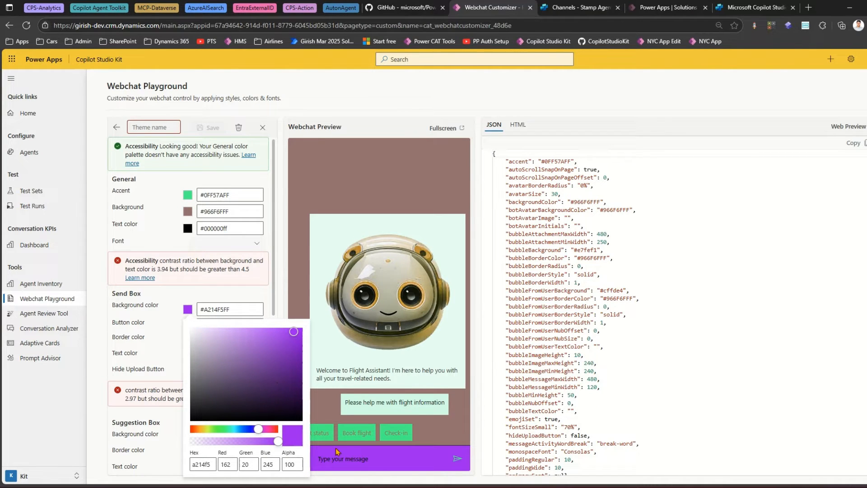
left_click(137, 329)
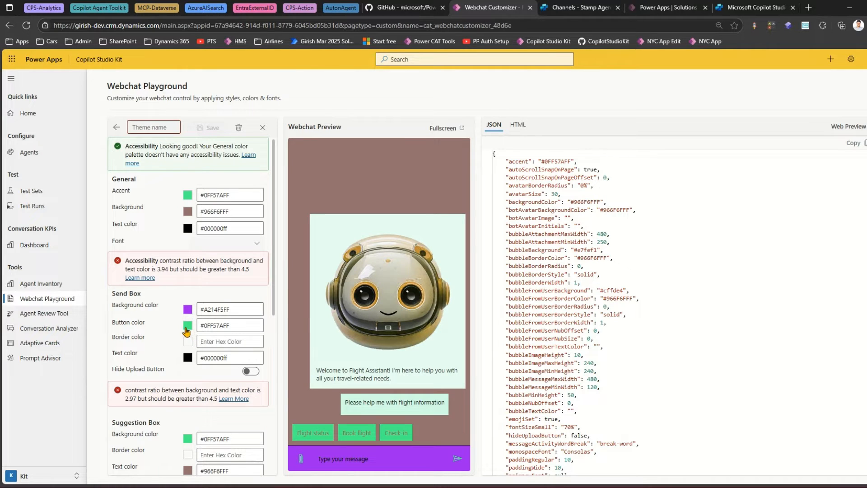
- Set the Send Box button colour to a bright yellow, #FFFB05FF
left_click(188, 325)
left_click(205, 268)
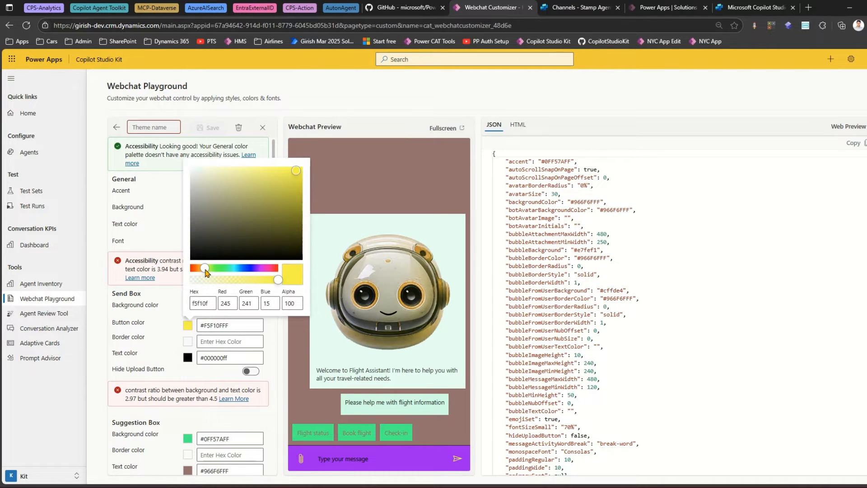
left_click(295, 181)
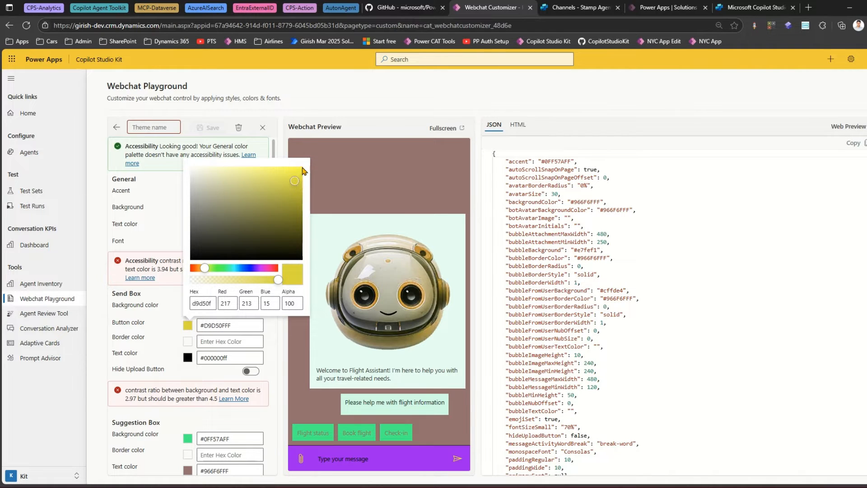
left_click(301, 167)
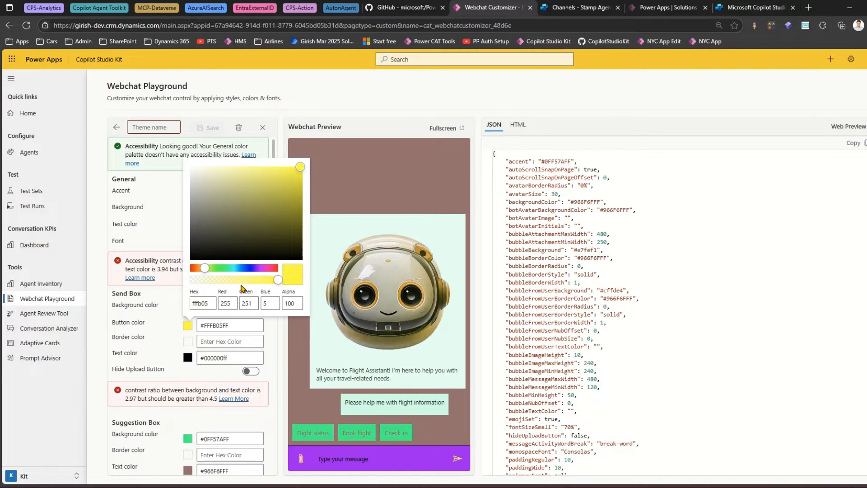
left_click(107, 323)
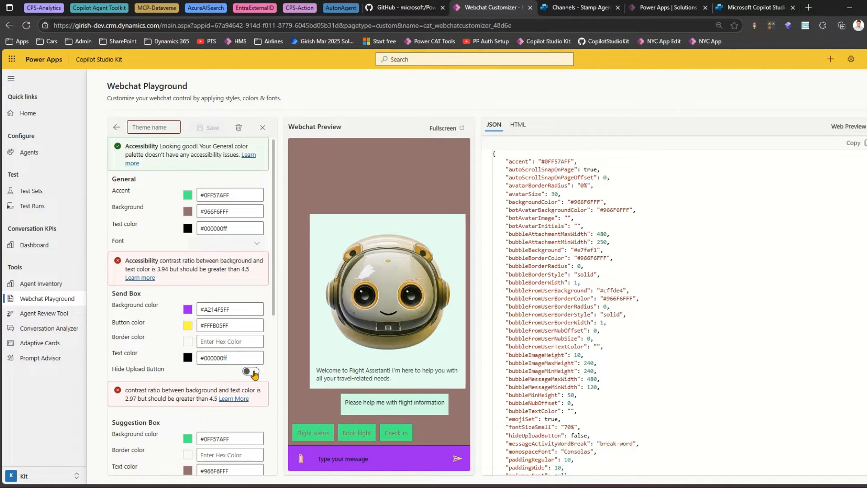
- Turn on the Hide Upload Button option for the Send Box
left_click(252, 372)
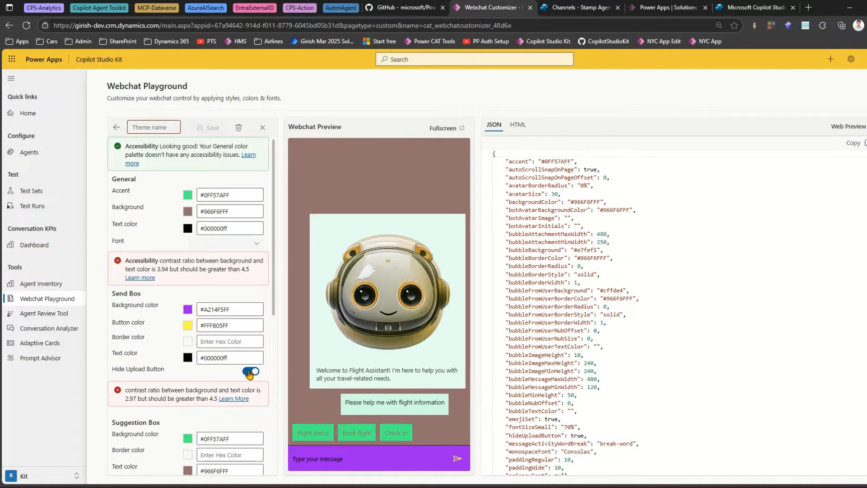
left_click(253, 372)
left_click(252, 373)
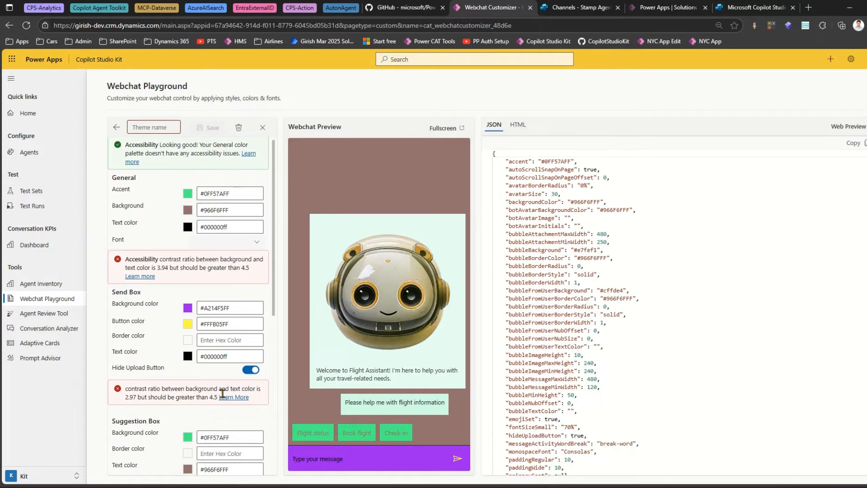
- Set the Bubble border radius to about 31 using its slider
scroll(204, 409, "down", 4)
scroll(205, 414, "down", 2)
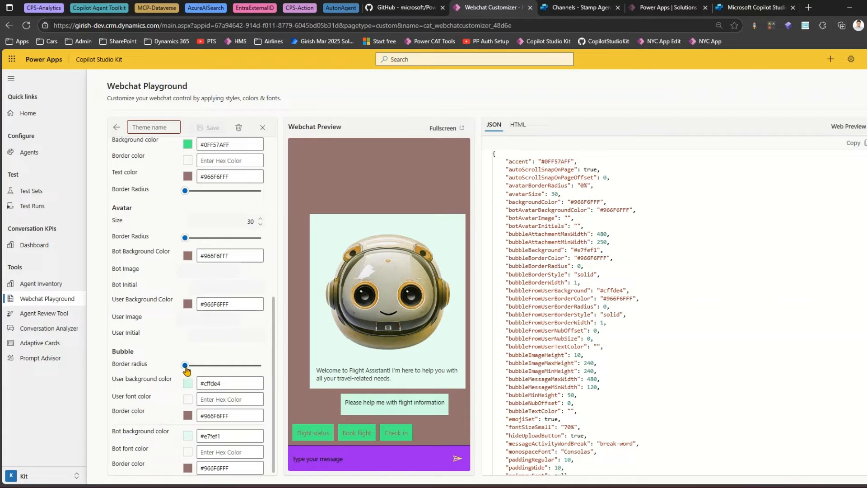
left_click_drag(185, 365, 241, 368)
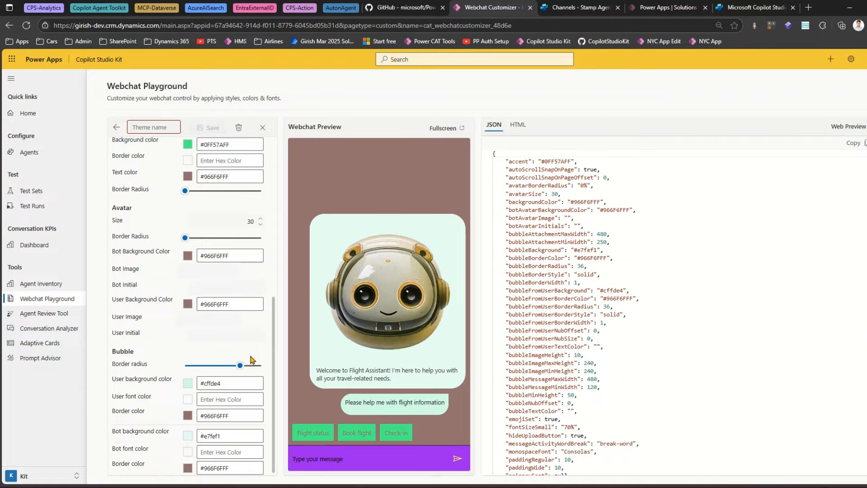
left_click_drag(241, 365, 197, 367)
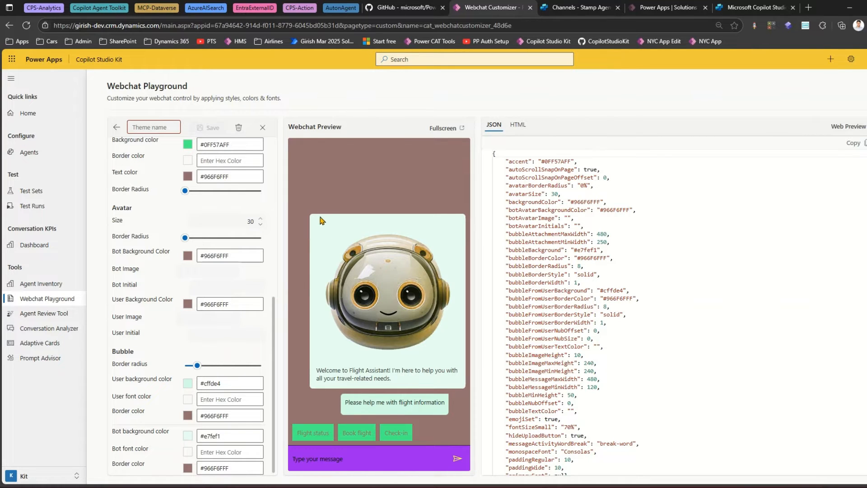
left_click(232, 366)
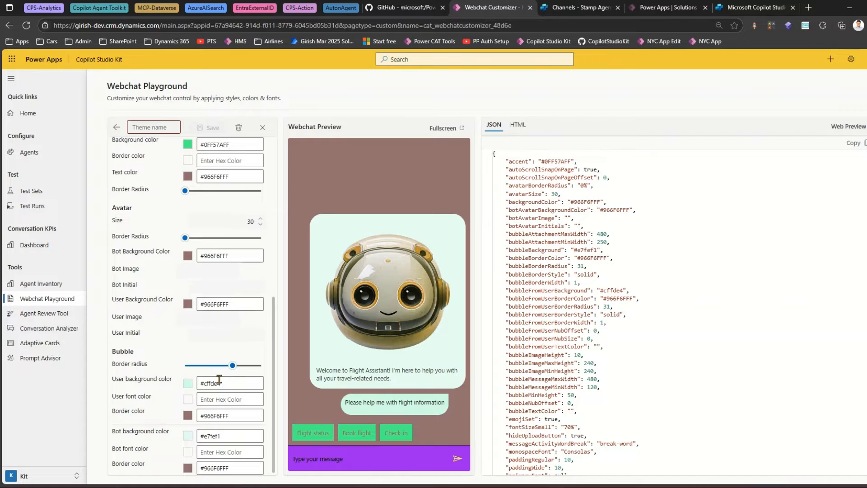
- Set the Bubble user background colour to a bright pink, #EB10C3FF
left_click(188, 384)
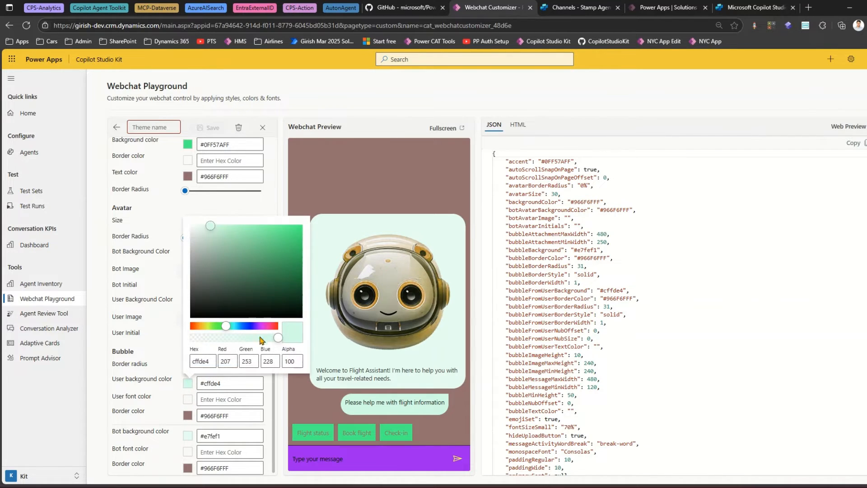
left_click(267, 326)
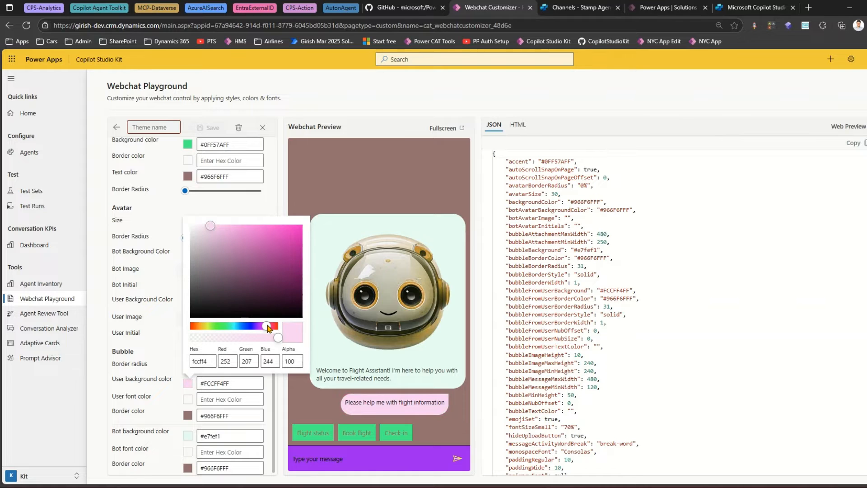
left_click(295, 232)
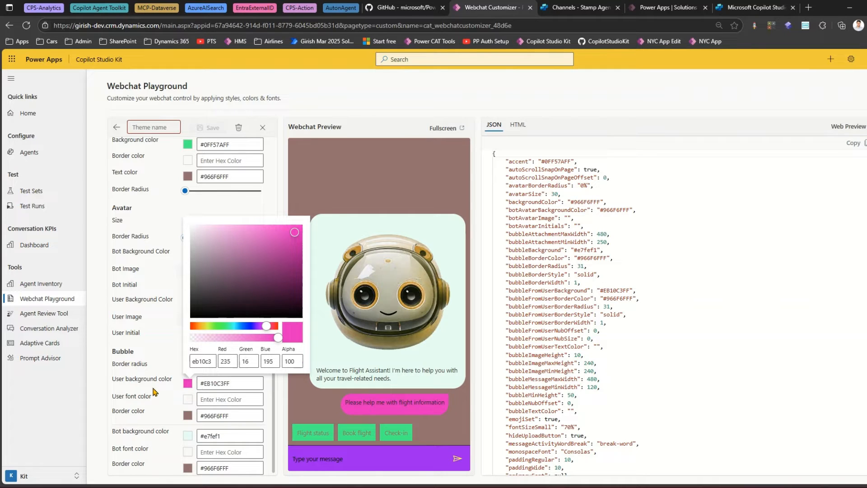
left_click(159, 400)
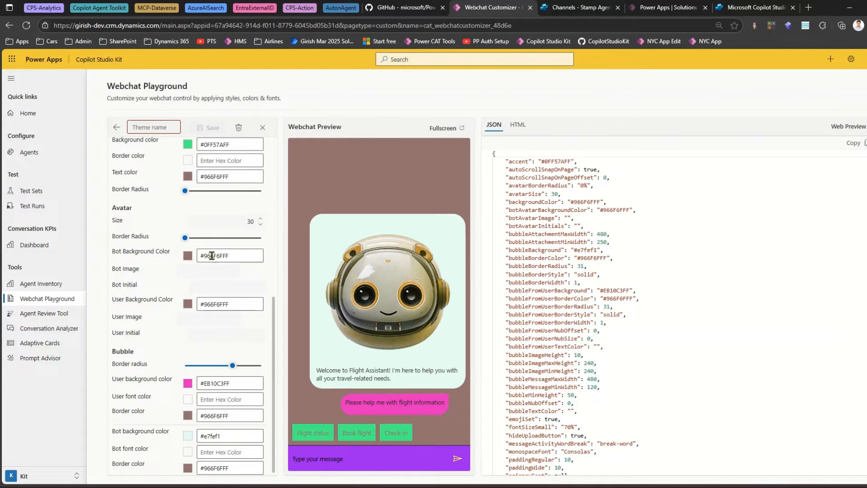
- Name the theme with the presenter's first name followed by 'Weird Theme' and save it
scroll(209, 252, "up", 1)
scroll(209, 252, "up", 5)
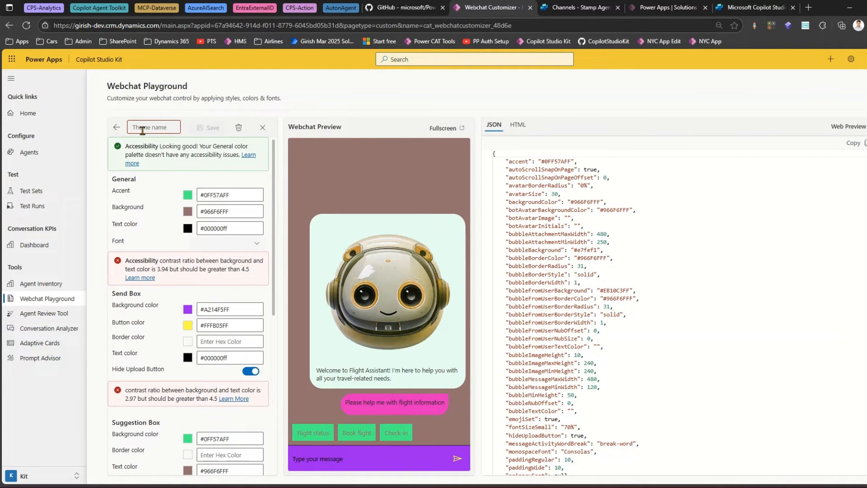
left_click(147, 127)
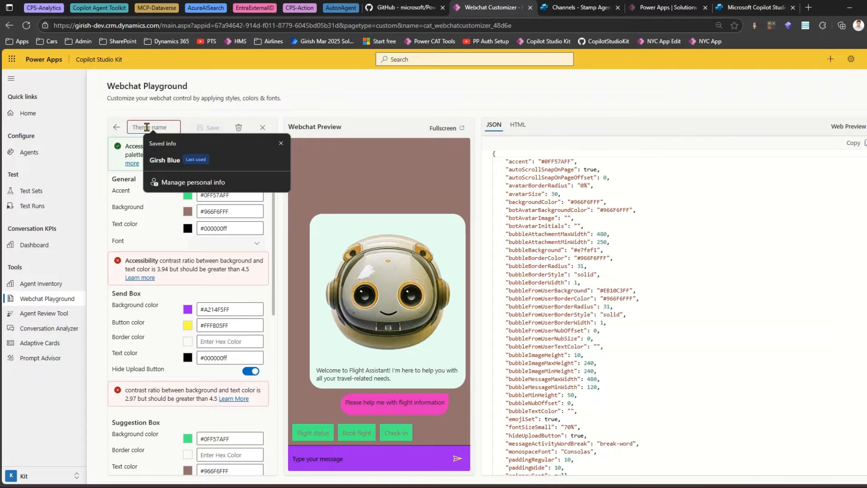
type("Giris")
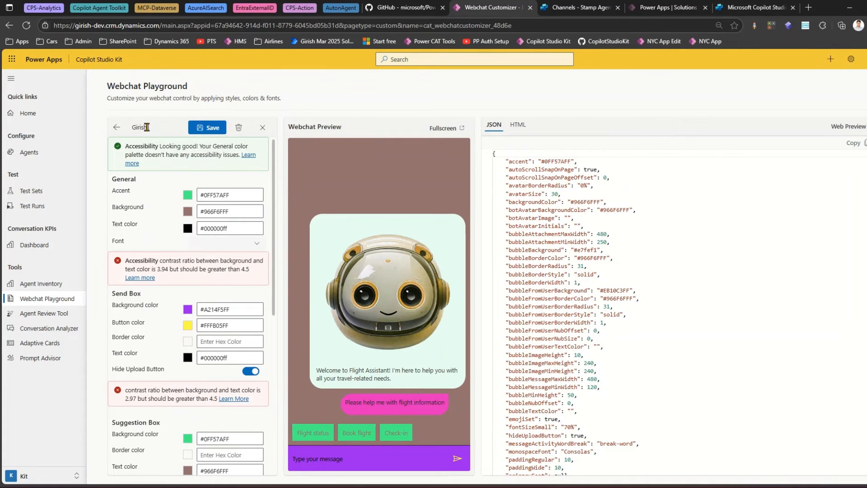
type("h Weird Theme")
left_click(202, 130)
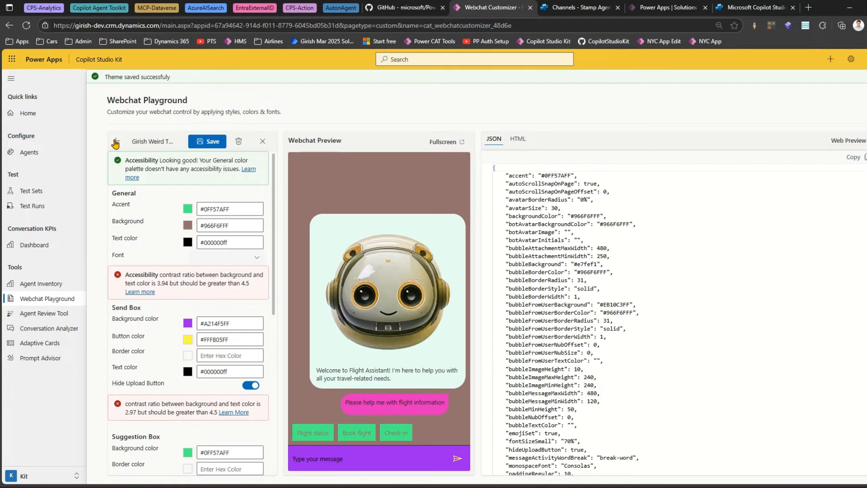
- Return to the theme gallery and apply the Sunset theme to the preview
left_click(116, 142)
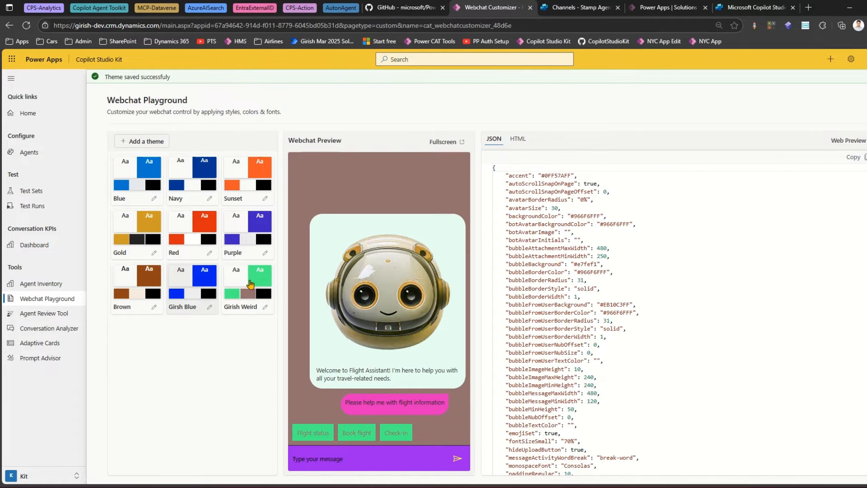
left_click(247, 282)
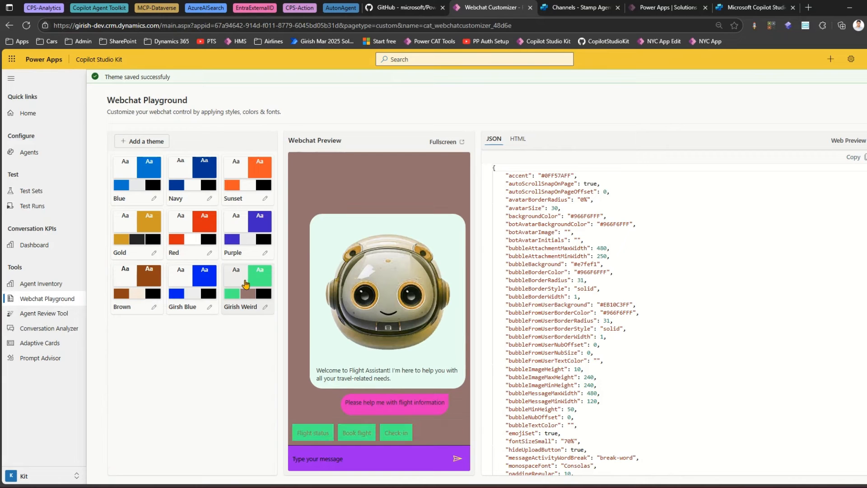
left_click(254, 170)
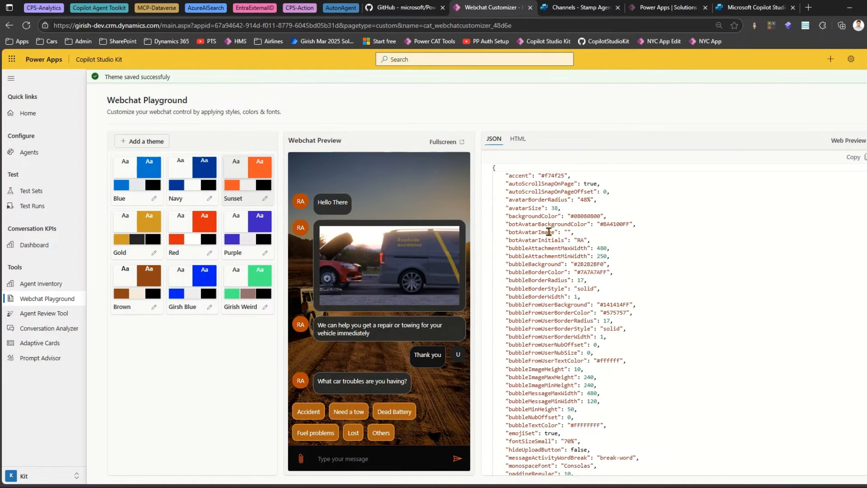
- Switch the code view to HTML and copy the Sunset theme's HTML code
mouse_move(494, 170)
left_mouse_down()
mouse_move(534, 253)
mouse_move(681, 437)
left_mouse_up()
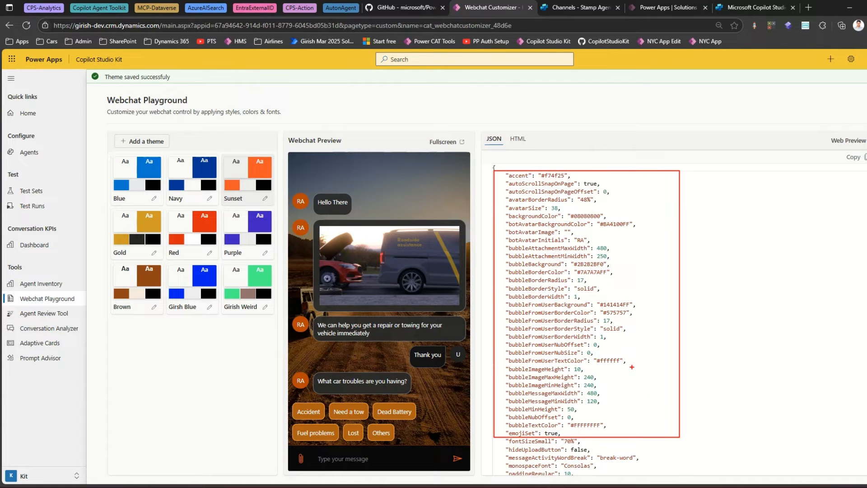
key("Escape")
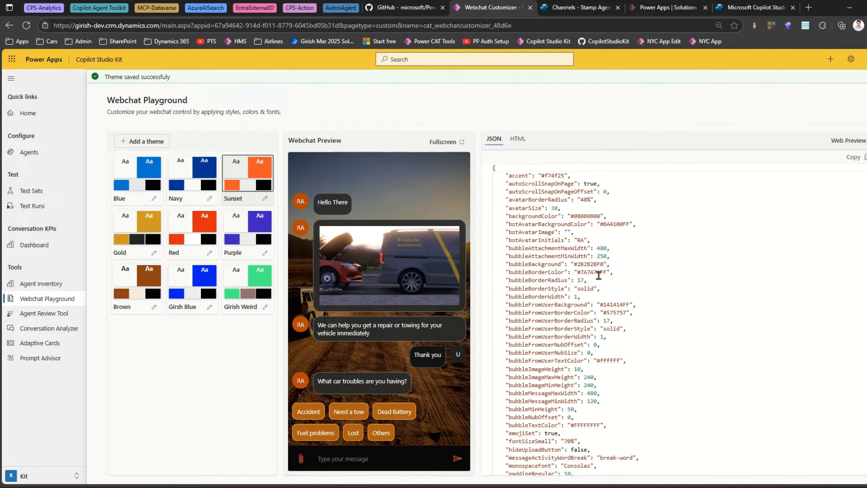
left_click(522, 143)
left_click(495, 144)
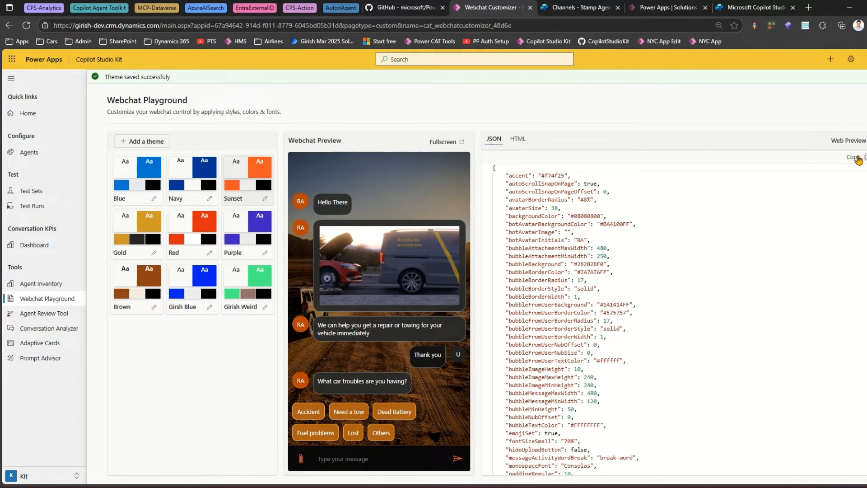
left_click(520, 144)
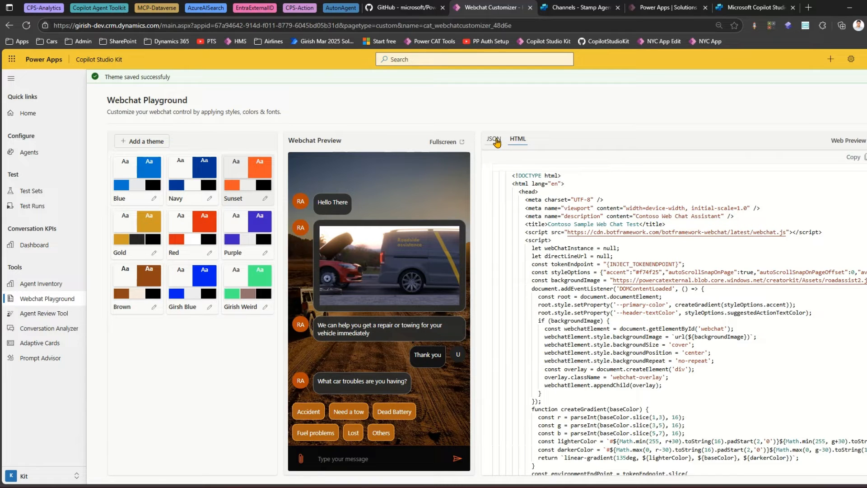
scroll(573, 274, "down", 1)
left_click(573, 248)
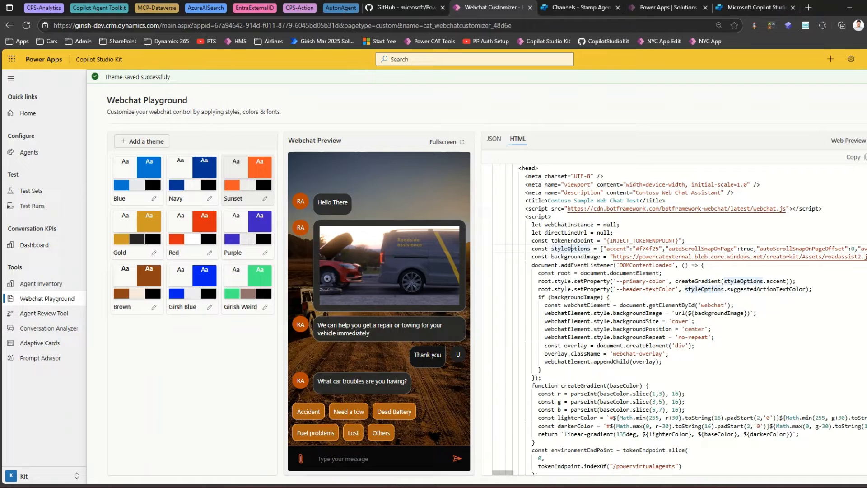
- Copy the Sunset theme HTML and paste it into a new, empty tab in Notepad
left_click(861, 159)
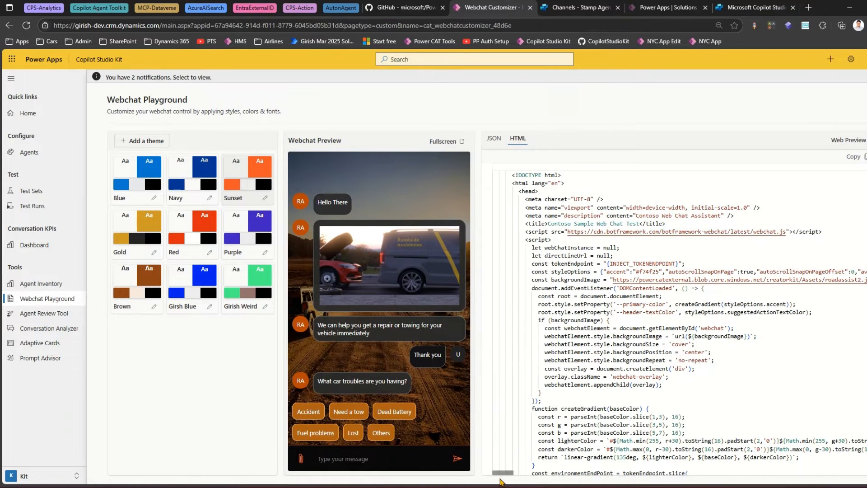
left_click(486, 472)
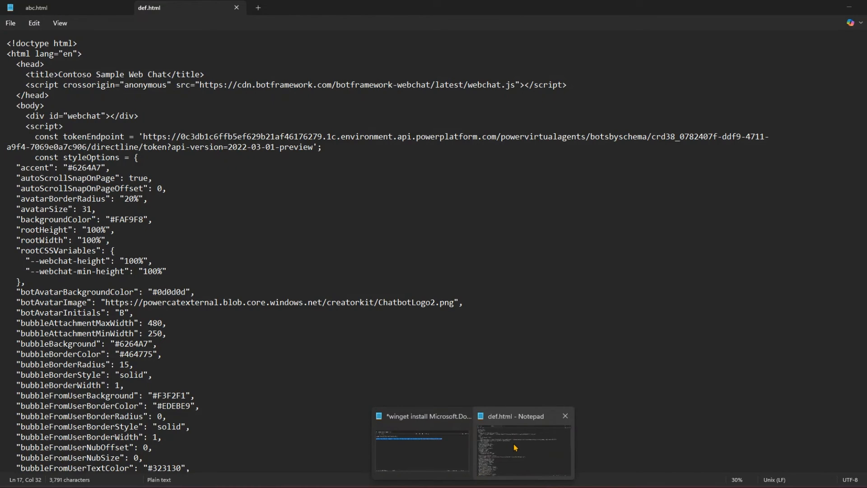
left_click(258, 7)
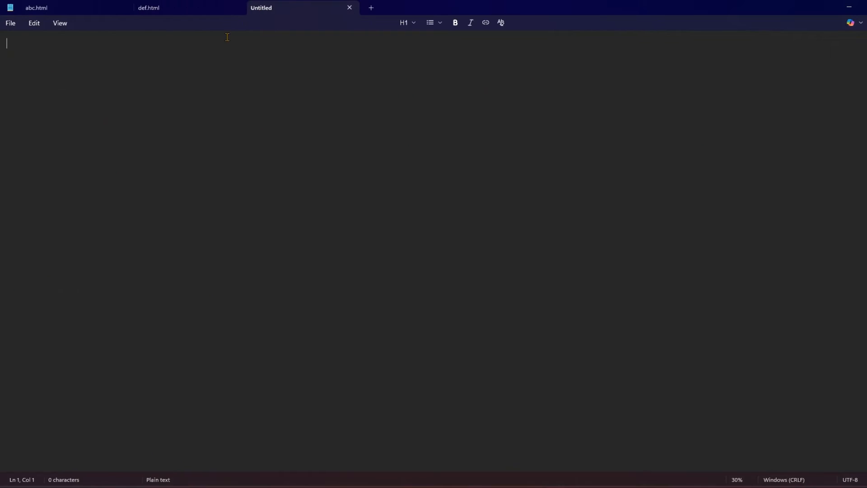
key("ctrl+v")
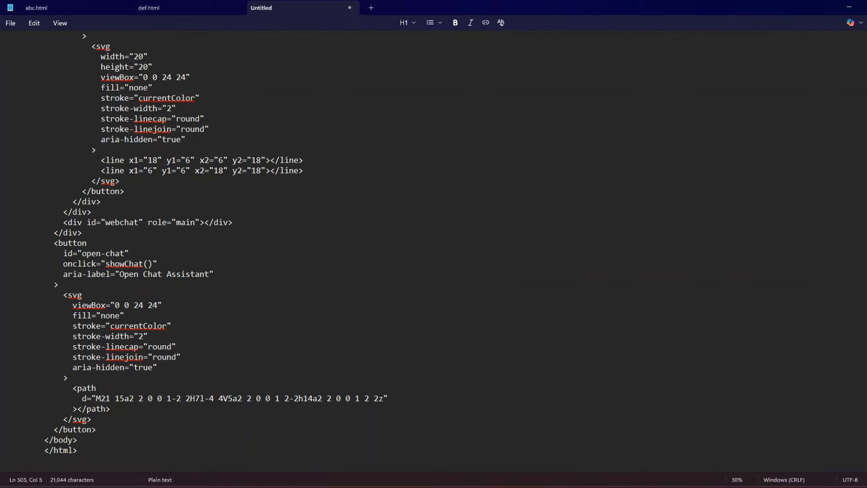
- Locate the INJECT_TOKENENDPOINT placeholder, then copy the Token Endpoint from Stamp Agent's Line channel in Copilot Studio
scroll(139, 201, "up", 20)
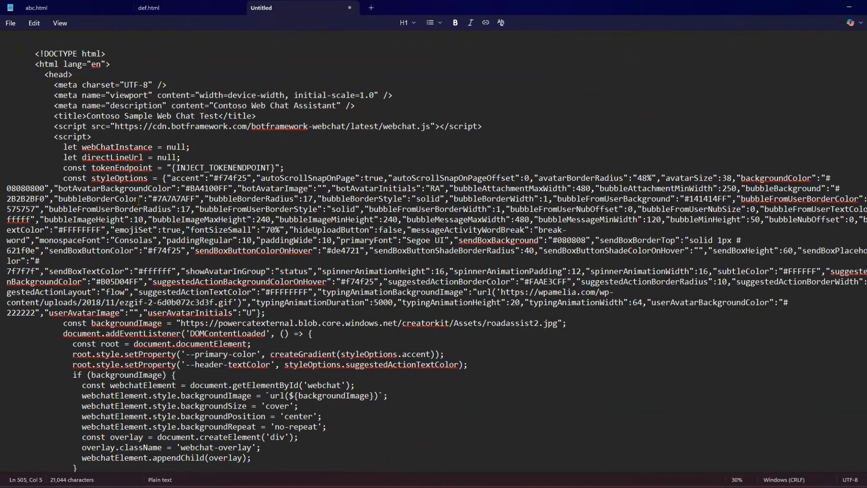
left_click(172, 168)
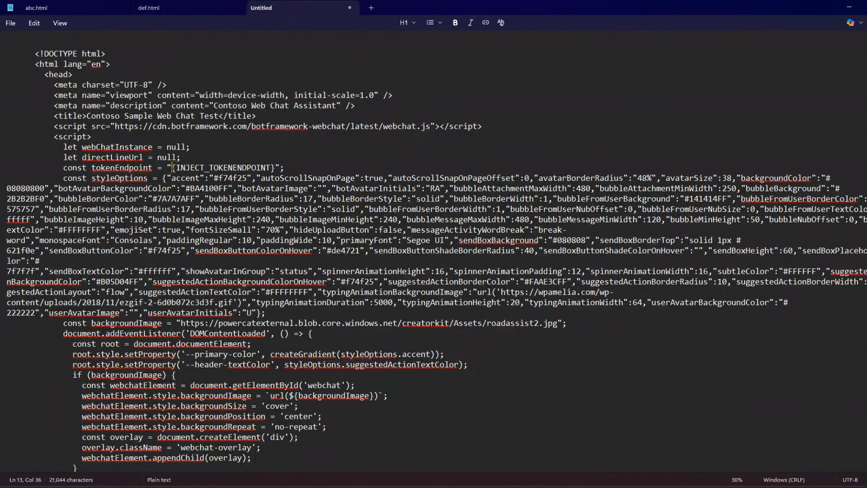
key("shift+Home")
left_click(277, 167, "shift")
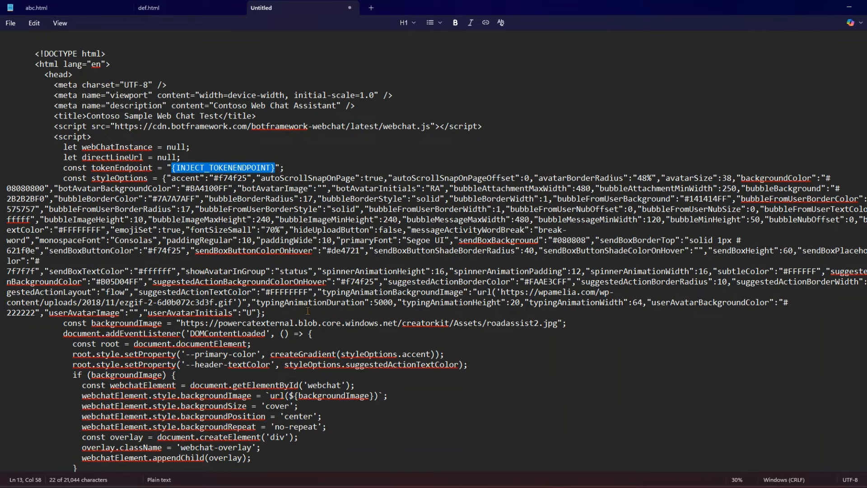
mouse_move(366, 486)
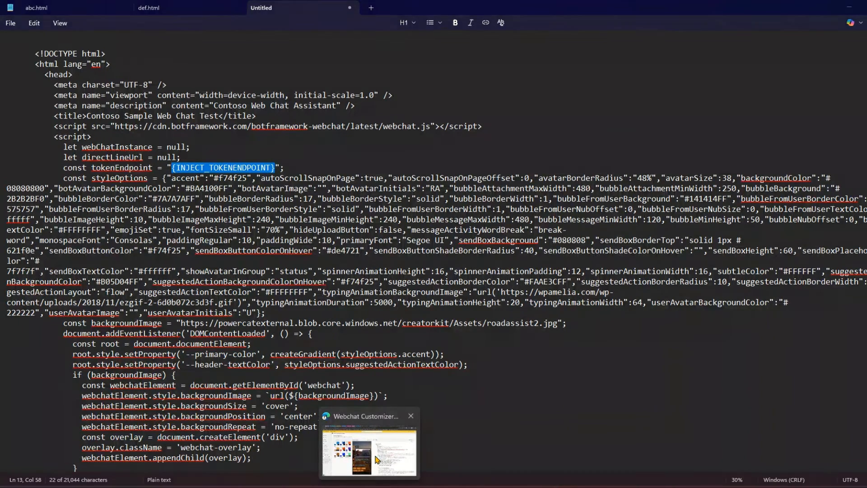
left_click(378, 470)
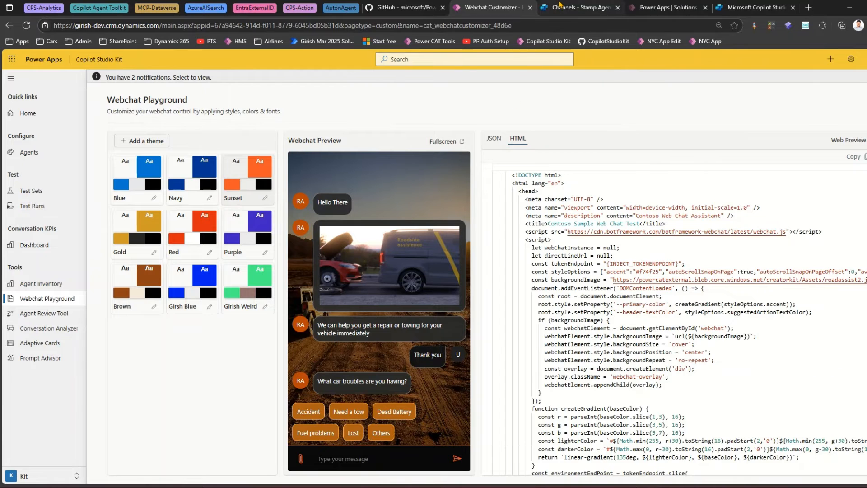
left_click(561, 6)
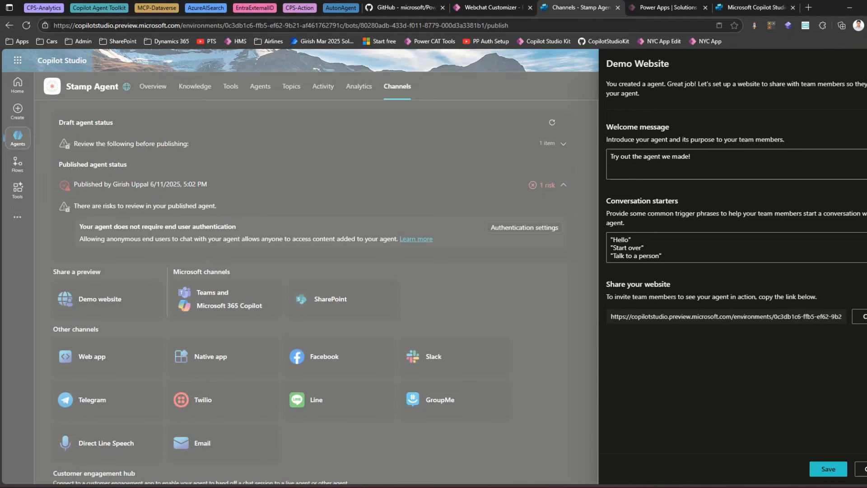
left_click(109, 151)
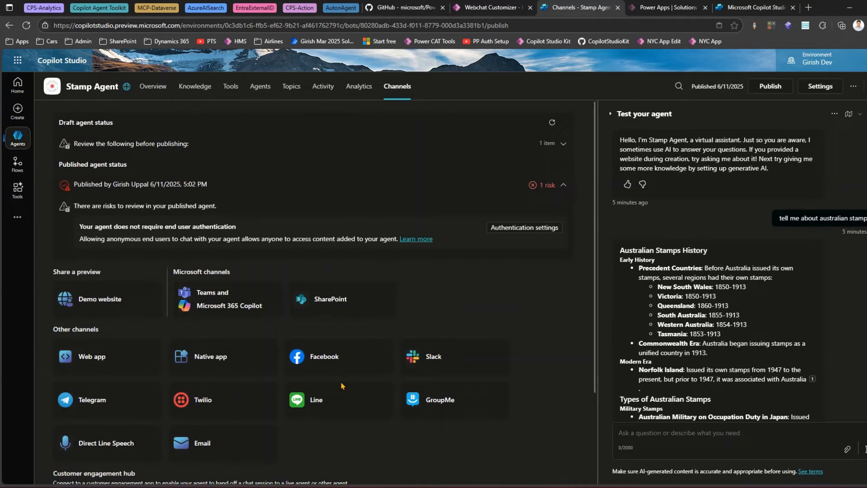
left_click(322, 403)
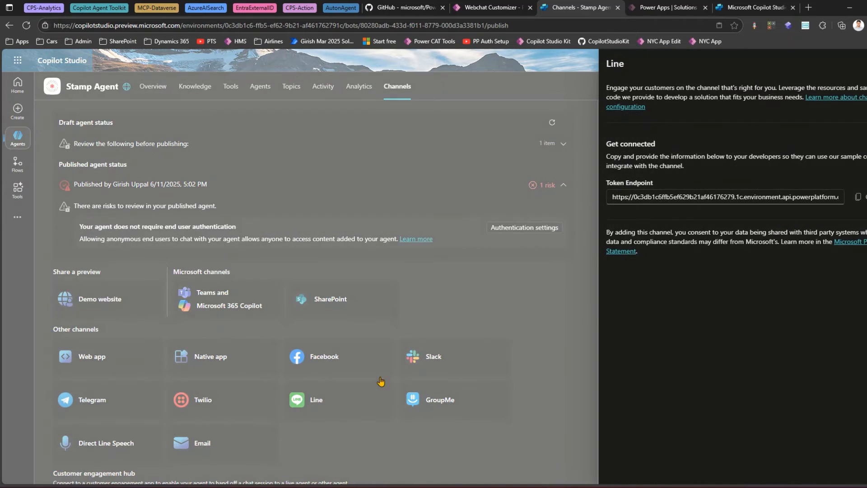
left_click(859, 197)
- Replace the INJECT_TOKENENDPOINT placeholder in the Notepad code with the copied token endpoint
mouse_move(502, 482)
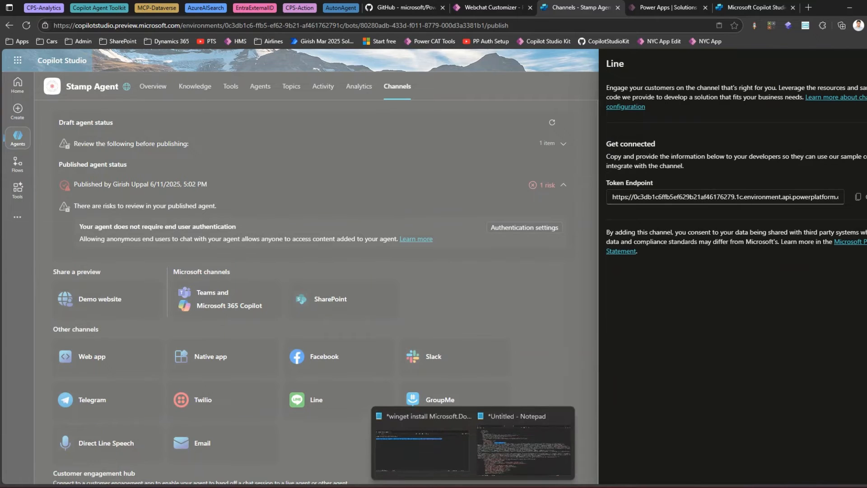
left_click(508, 462)
left_click(219, 169)
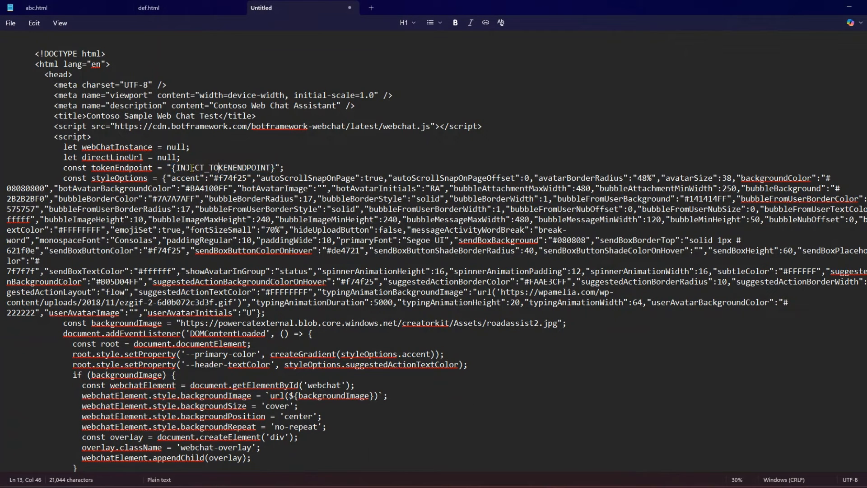
left_click_drag(173, 167, 275, 164)
key("ctrl+v")
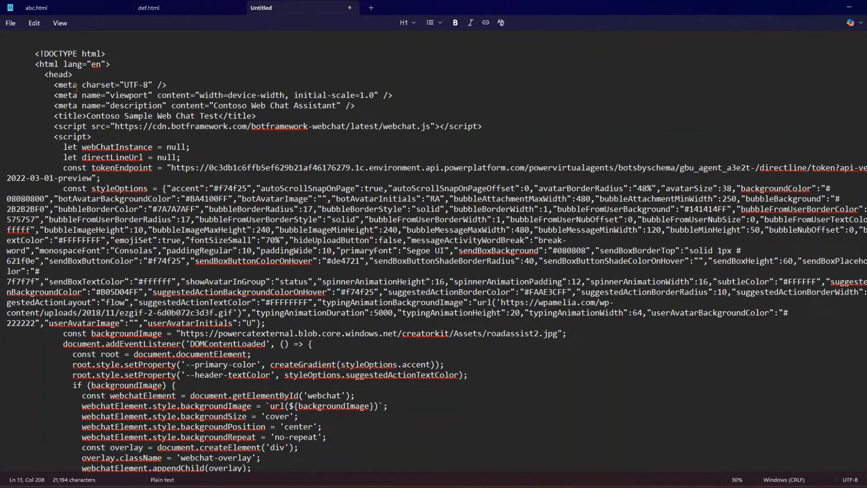
- Save the Notepad file in Downloads as "JulyWebAgent.html"
left_click(39, 40)
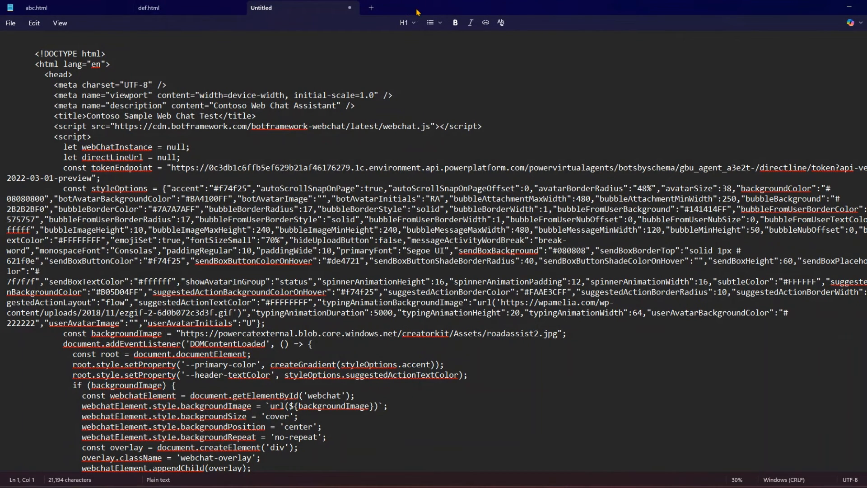
key("ctrl+s")
key("Escape")
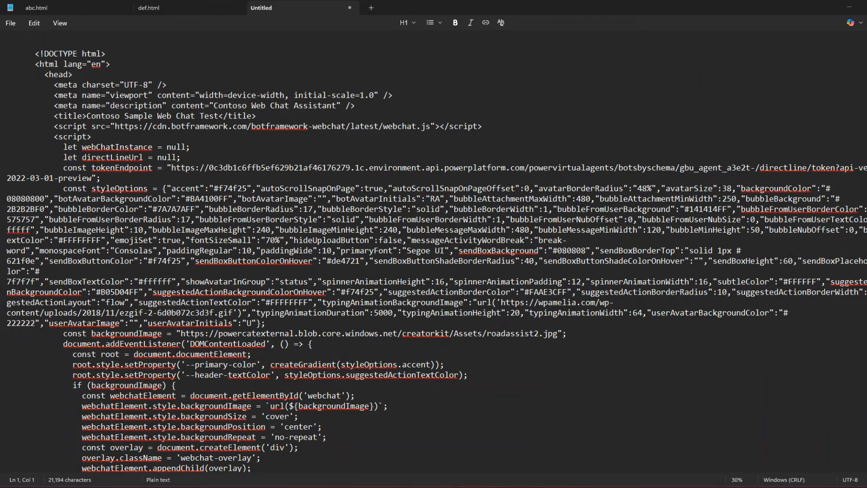
key("ctrl+s")
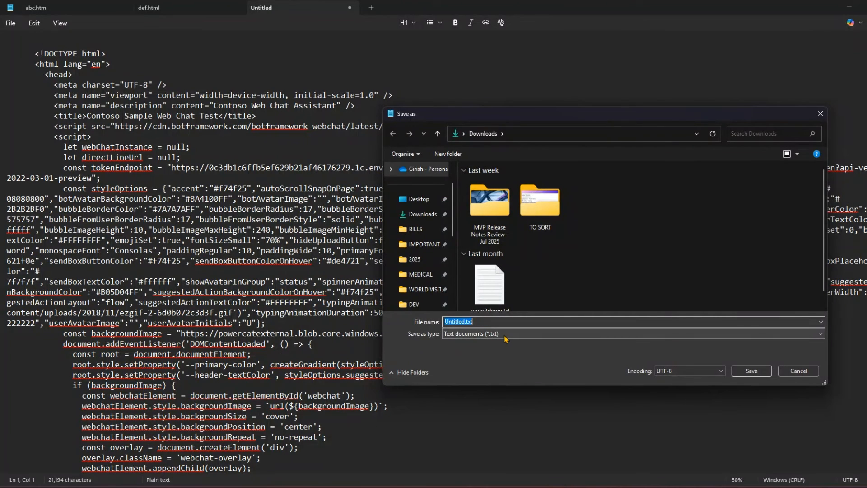
type("\"JulyWebAgent.html")
left_click(754, 371)
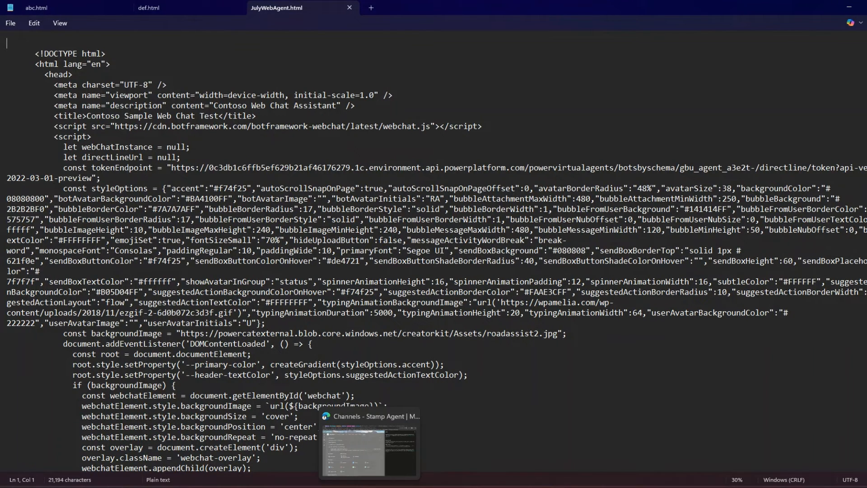
- Open the saved JulyWebAgent.html file in a new browser tab
left_click(369, 486)
left_click(809, 7)
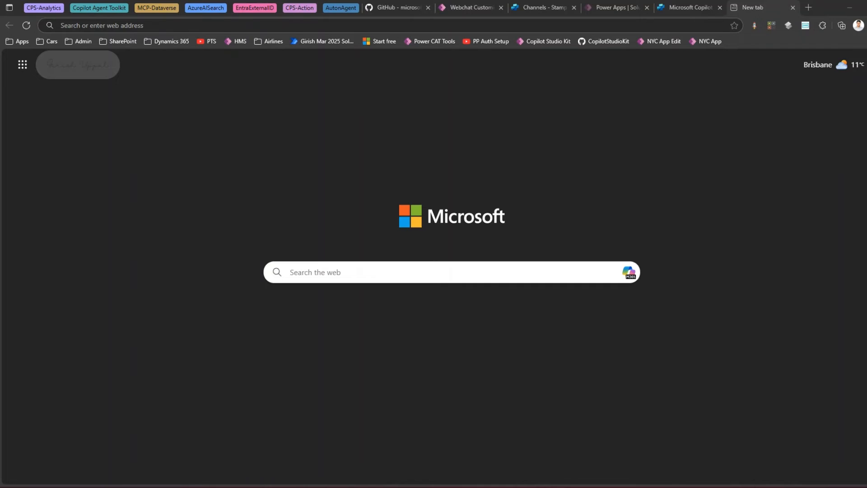
left_click_drag(865, 117, 686, 154)
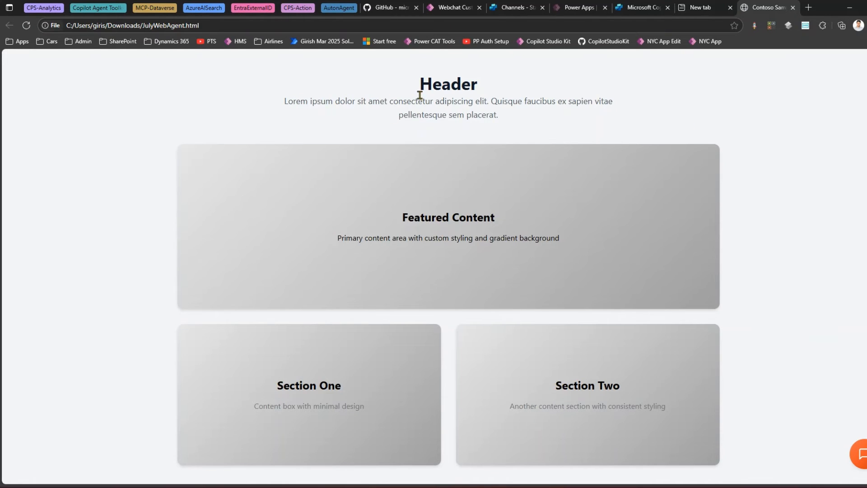
- Open the page's chat assistant and send the message "Tell me about world stamps"
scroll(497, 100, "down", 1)
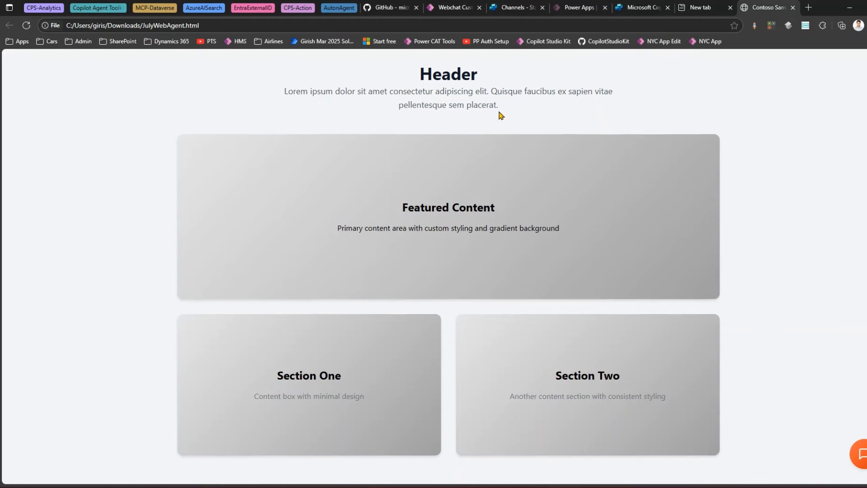
scroll(499, 176, "up", 1)
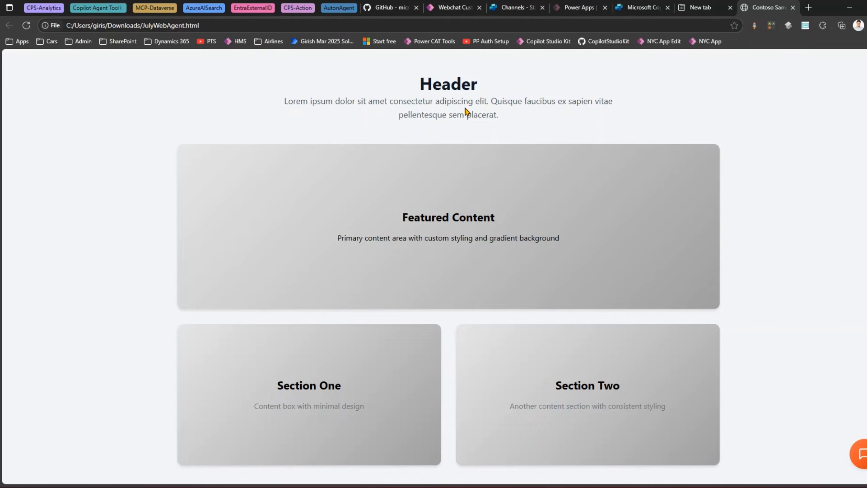
left_click(863, 454)
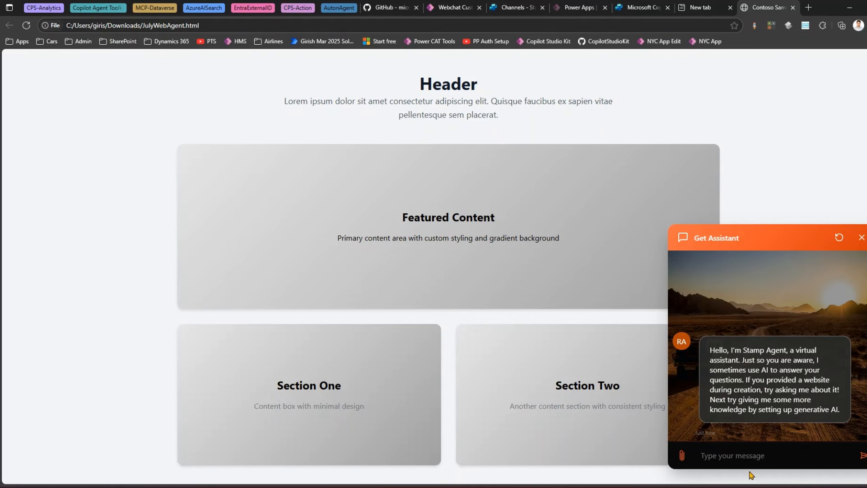
type("Tell me about world stamps")
key("Return")
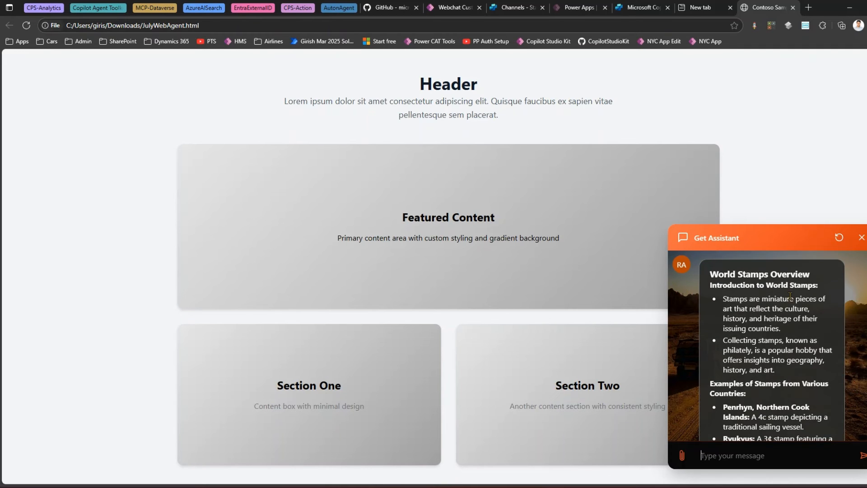
- Shrink the browser window and scroll through the agent's reply about world stamps
left_click_drag(866, 289, 866, 258)
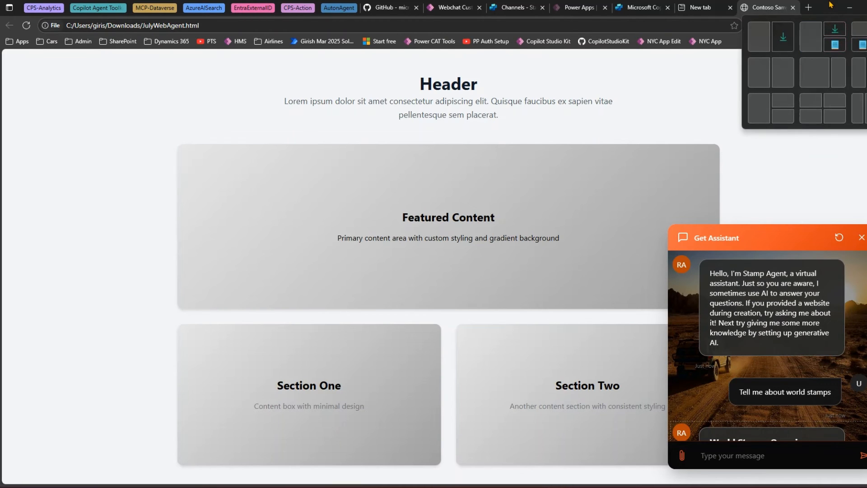
left_click_drag(828, 7, 524, 2)
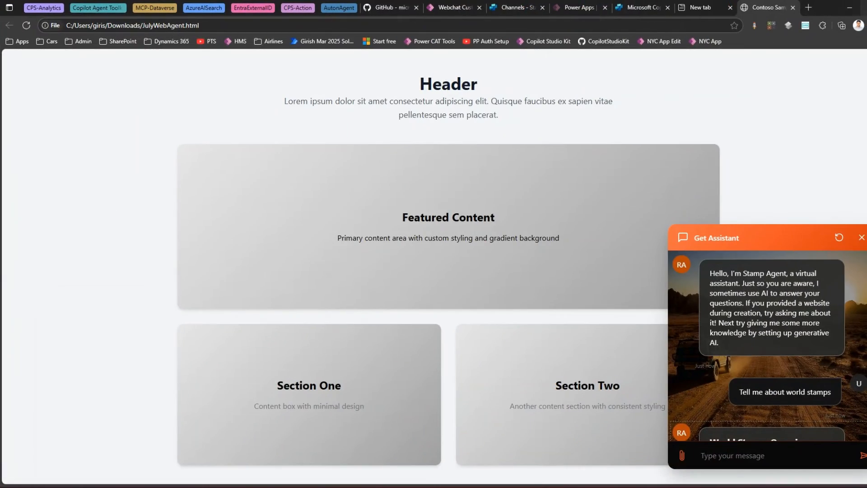
left_click(866, 7)
left_click_drag(567, 208, 469, 208)
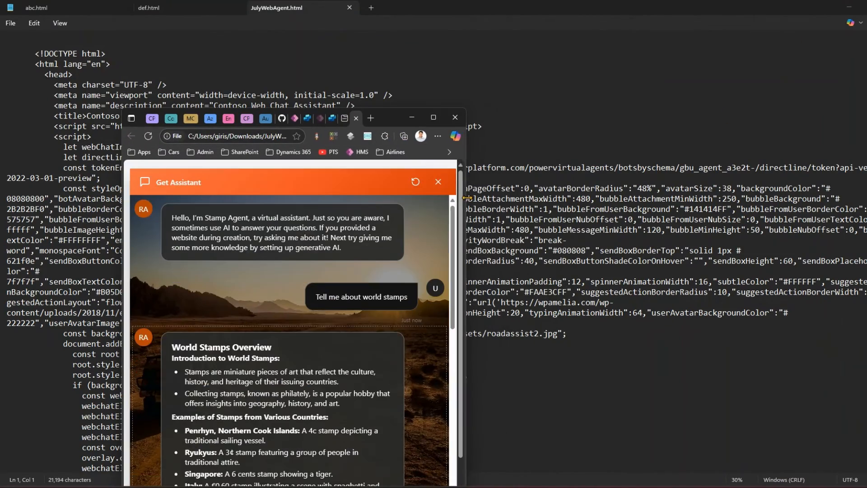
left_click_drag(397, 114, 417, 33)
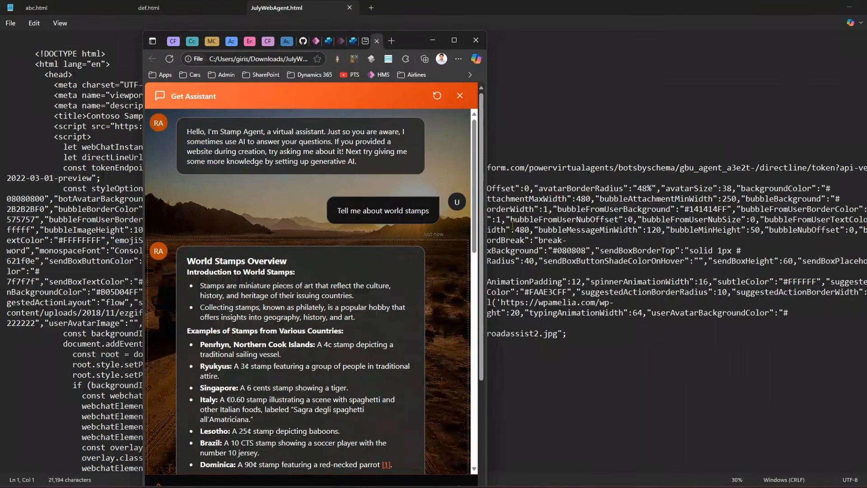
left_click_drag(486, 199, 388, 443)
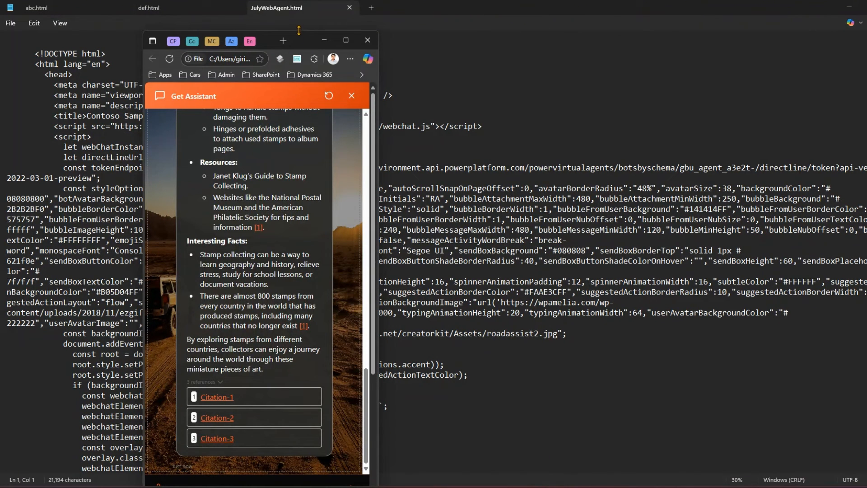
mouse_move(299, 31)
left_mouse_down()
mouse_move(297, 93)
mouse_move(306, 37)
left_mouse_up()
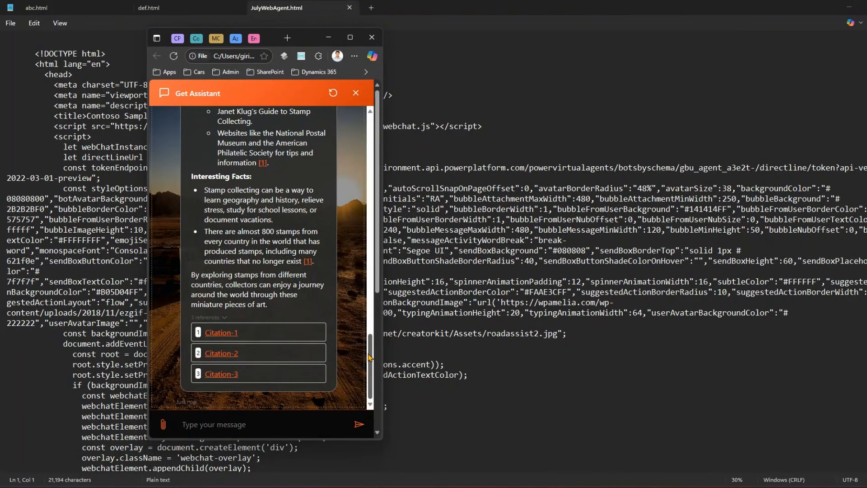
left_click_drag(370, 357, 393, 428)
- Highlight the token endpoint URL in the saved HTML code in Notepad
left_click(488, 220)
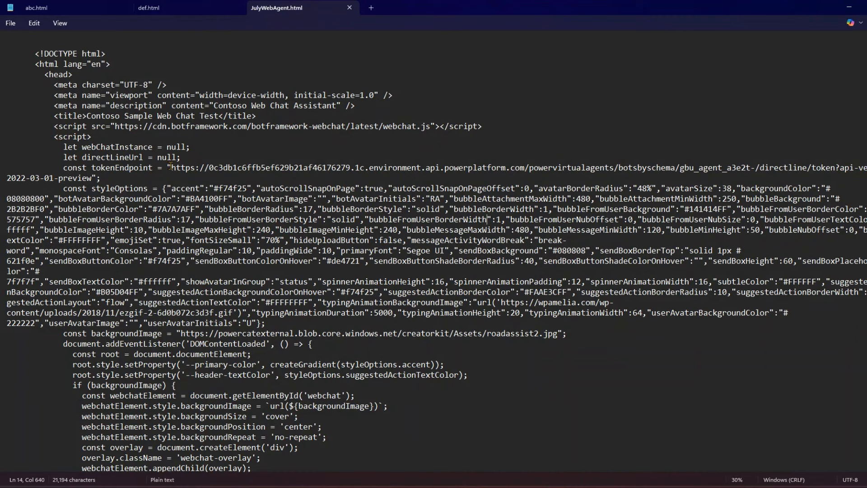
left_click_drag(171, 167, 91, 178)
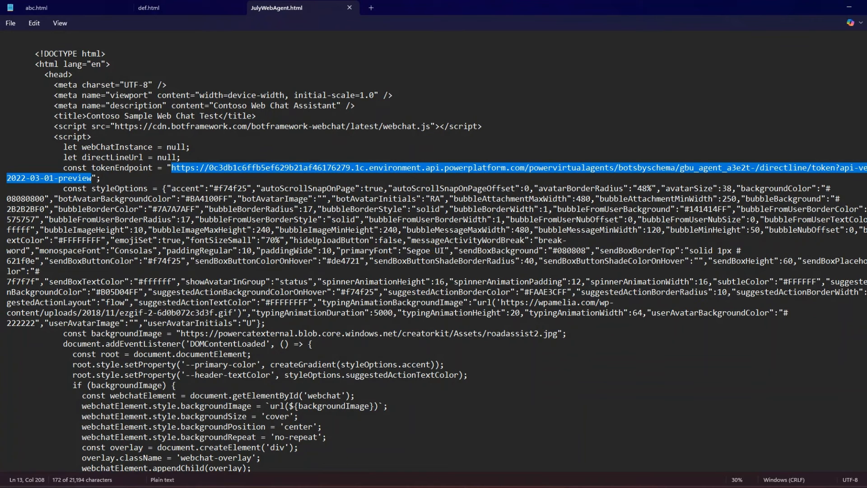
key("alt+Tab")
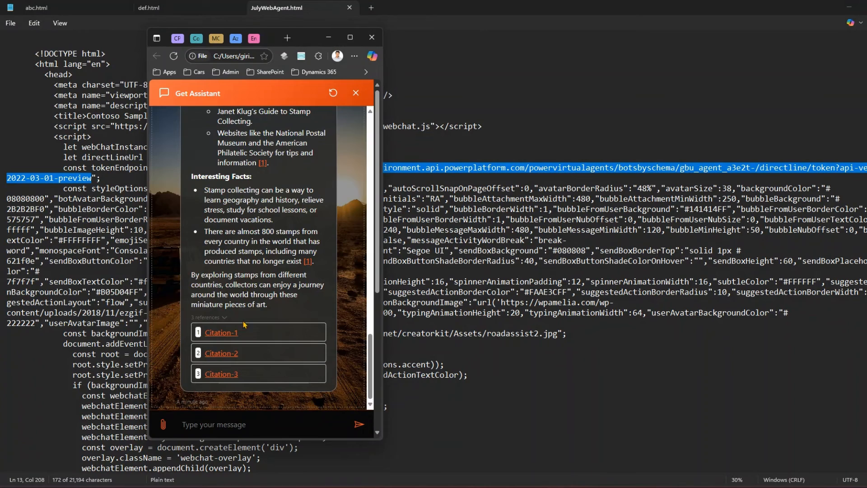
- Scroll back to the start of the conversation and maximize the browser window with the test page
scroll(260, 247, "up", 15)
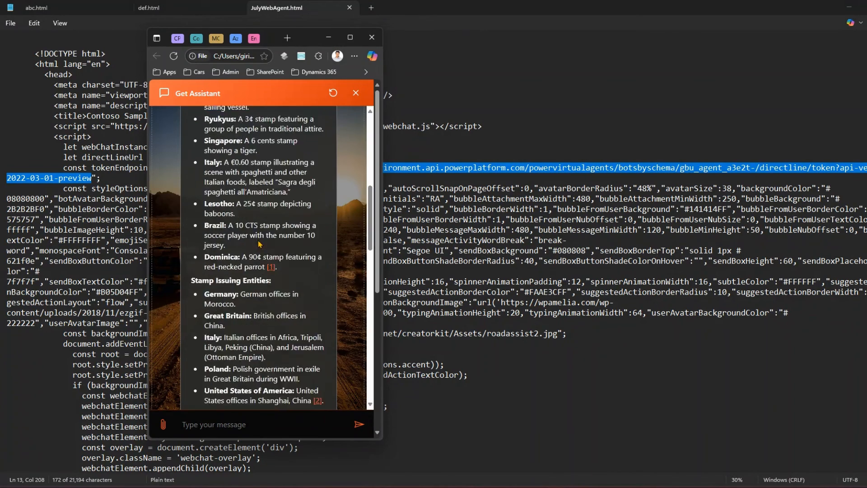
left_click(350, 38)
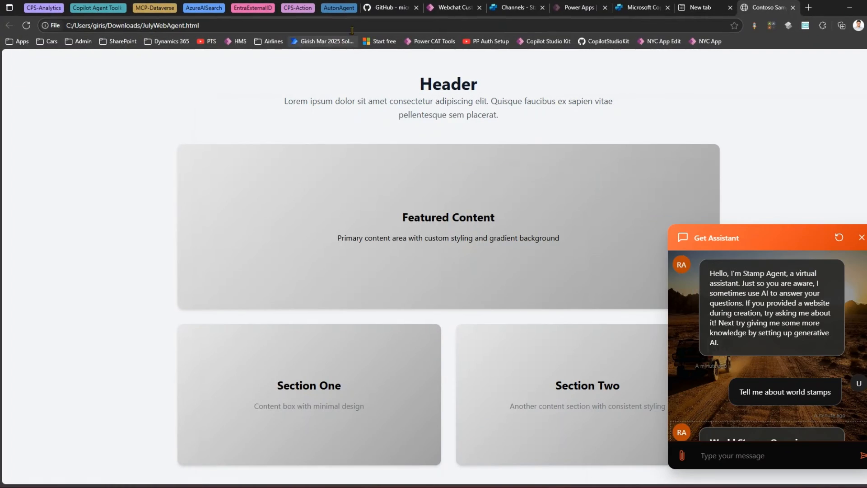
- Return to the Webchat Playground and view the selected theme's JSON configuration
left_click(455, 5)
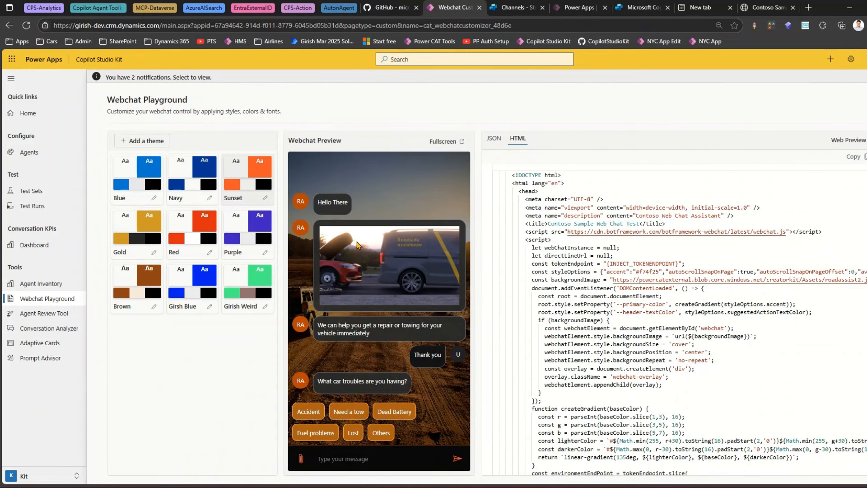
left_click(496, 140)
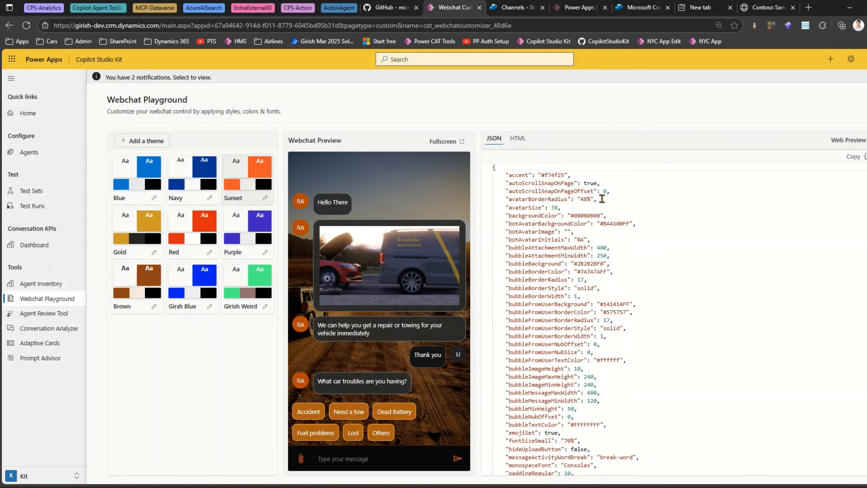
double_click(606, 272)
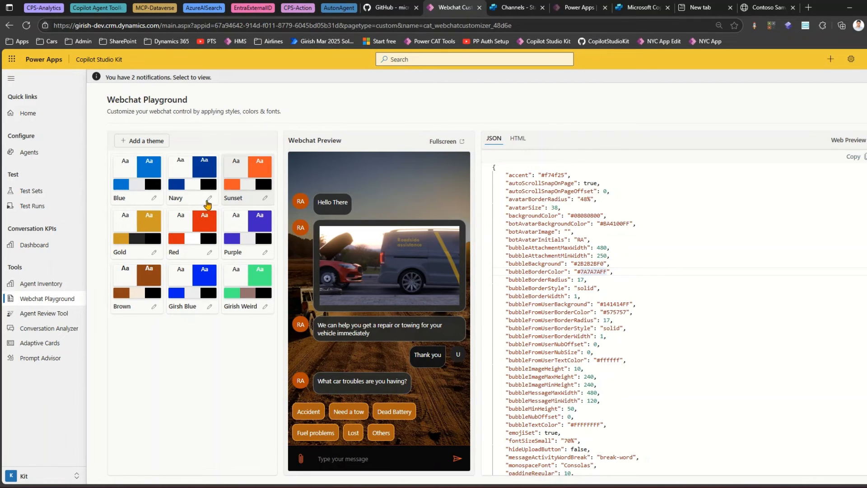
- Open the Red theme for editing and move down to its Avatar settings
left_click(212, 254)
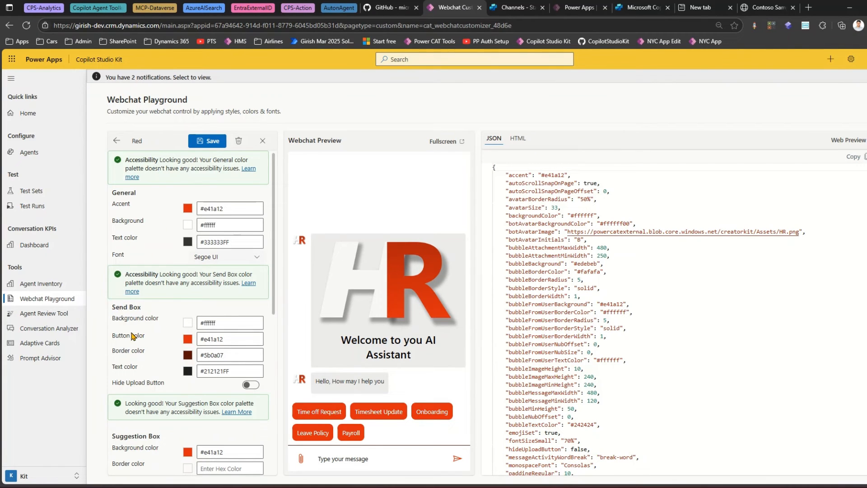
scroll(275, 281, "down", 1)
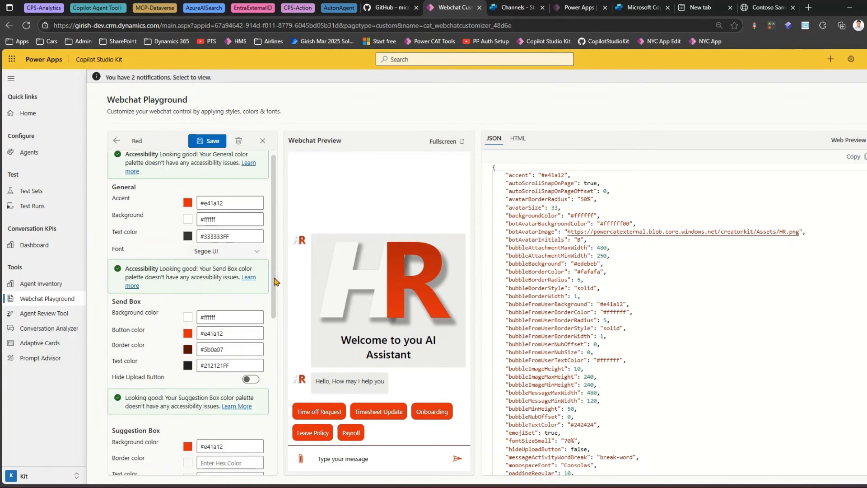
scroll(274, 281, "down", 5)
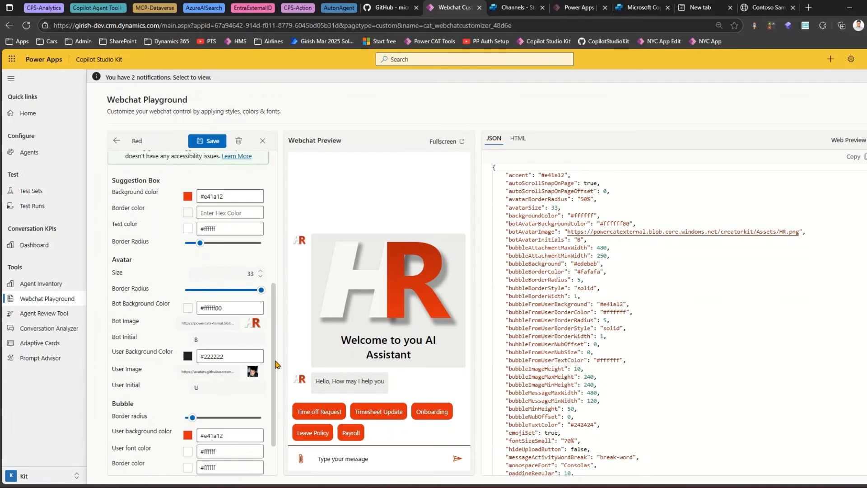
left_click_drag(275, 361, 276, 361)
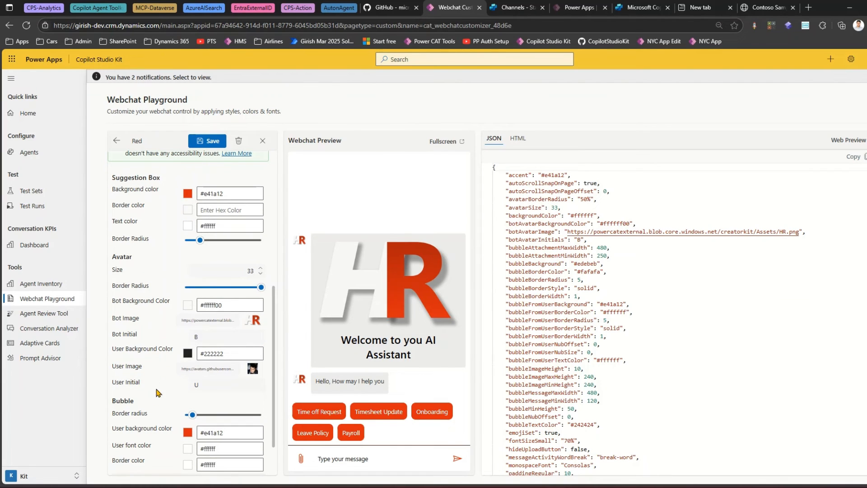
- Cut the Red theme's User Image URL and open it in a new browser tab
left_click(193, 369)
left_click_drag(183, 370, 242, 375)
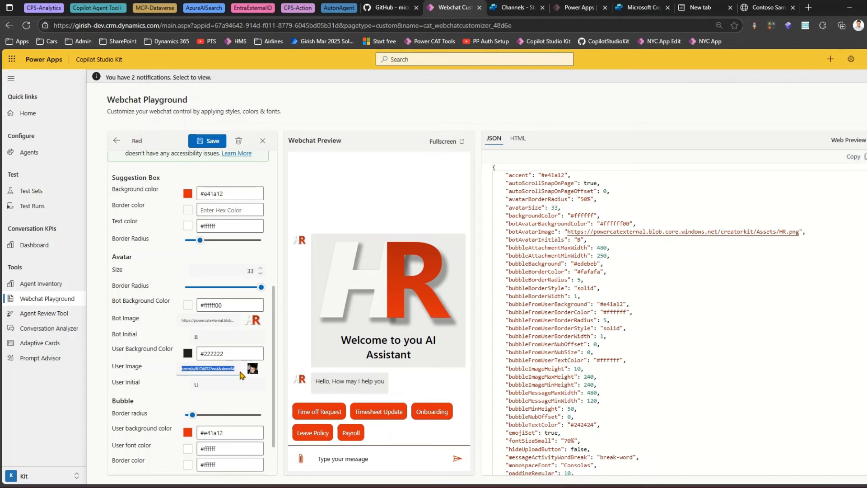
key("BackSpace")
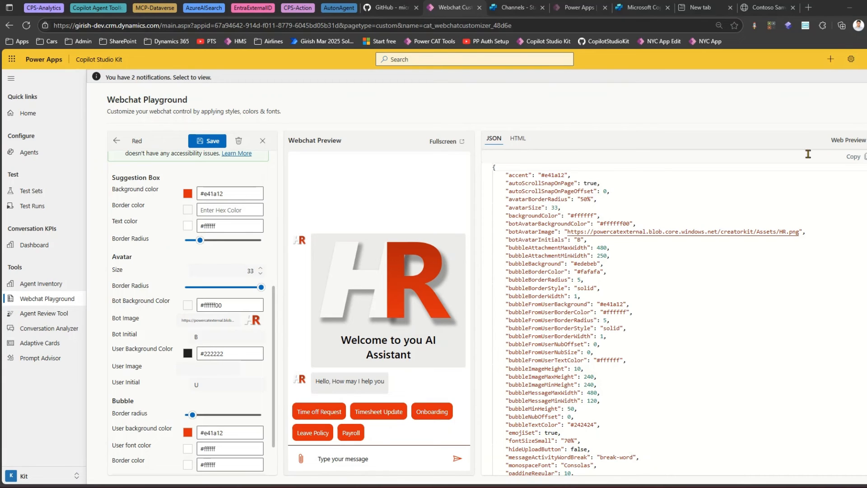
left_click(808, 8)
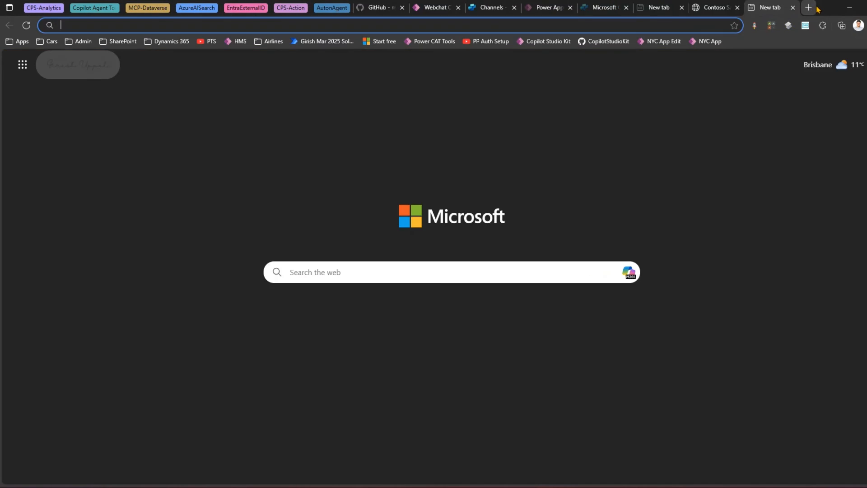
type("https://avatars.githubusercontent.com/u/17232756?v=4&size=64")
key("Return")
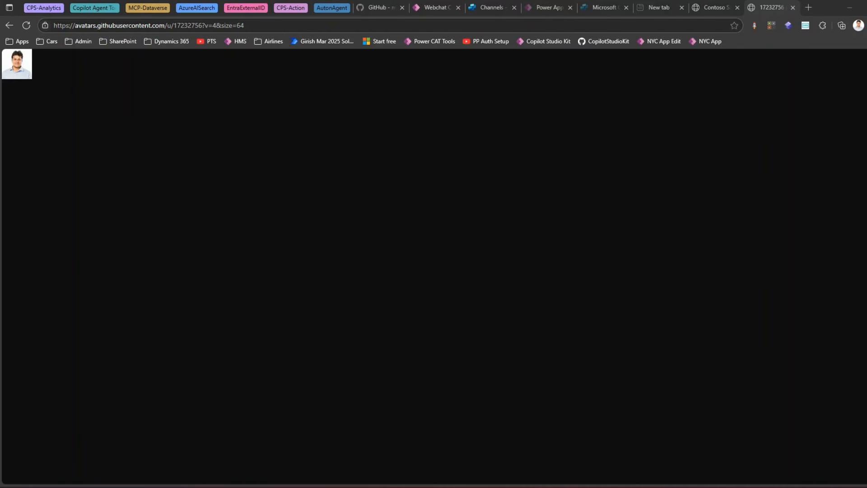
- Open the ChatbotLogoBlue.png asset URL in another new browser tab
left_click(810, 8)
type("https://powercatexternal.blob.core.windows.net/creatorkit/Assets/ChatbotLogoBlue.png")
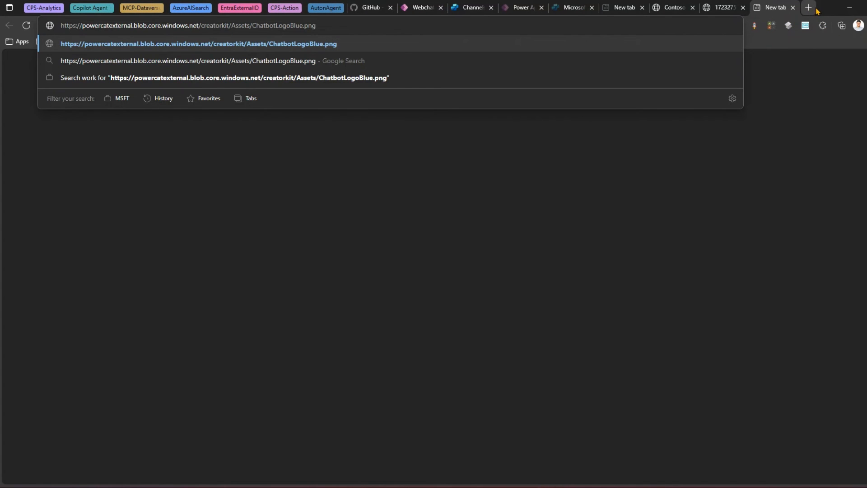
key("Return")
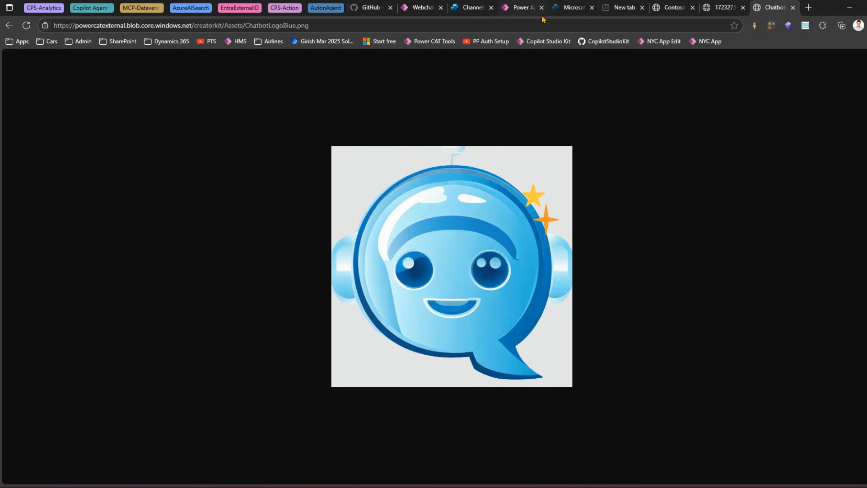
- Return to the Red theme and paste the GitHub avatar URL back into the User Image field
left_click(522, 9)
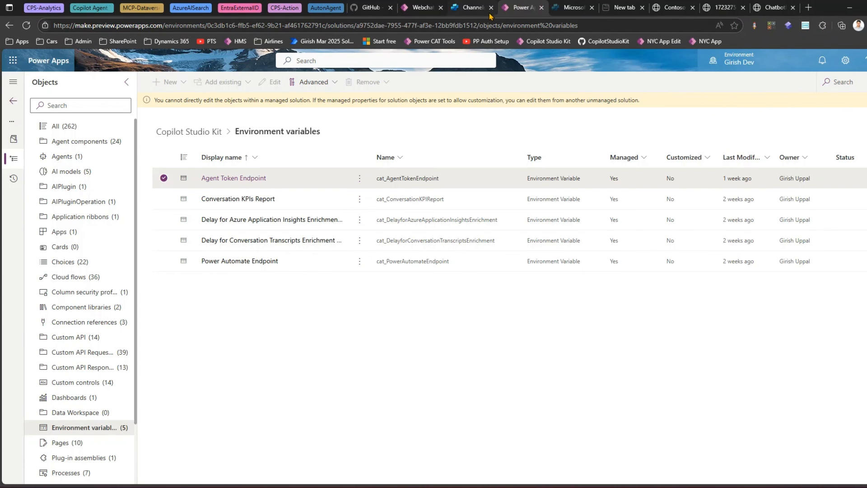
left_click(426, 8)
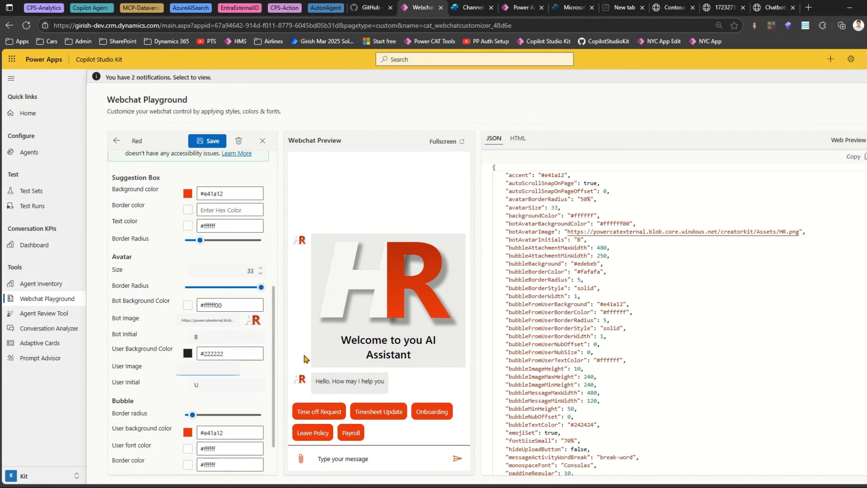
left_click(188, 369)
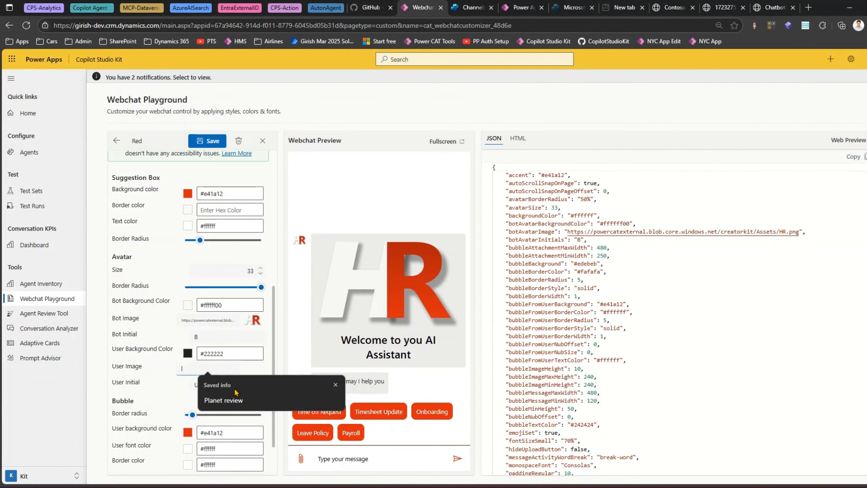
key("super+v")
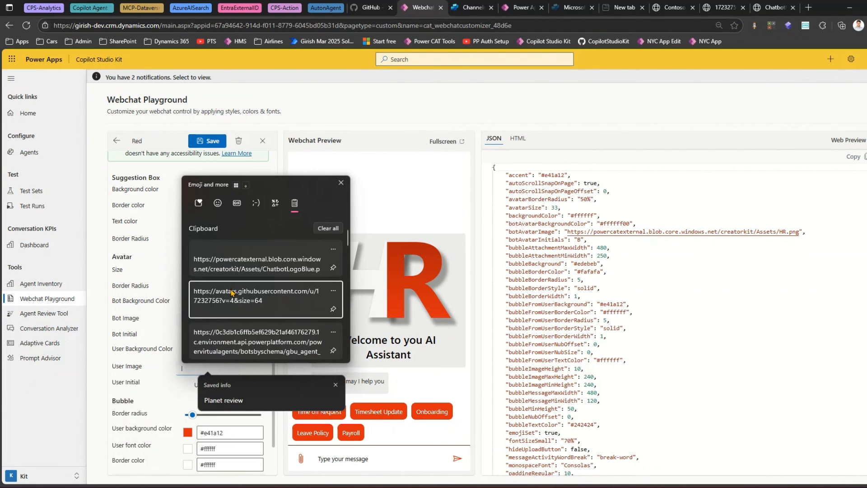
left_click(244, 299)
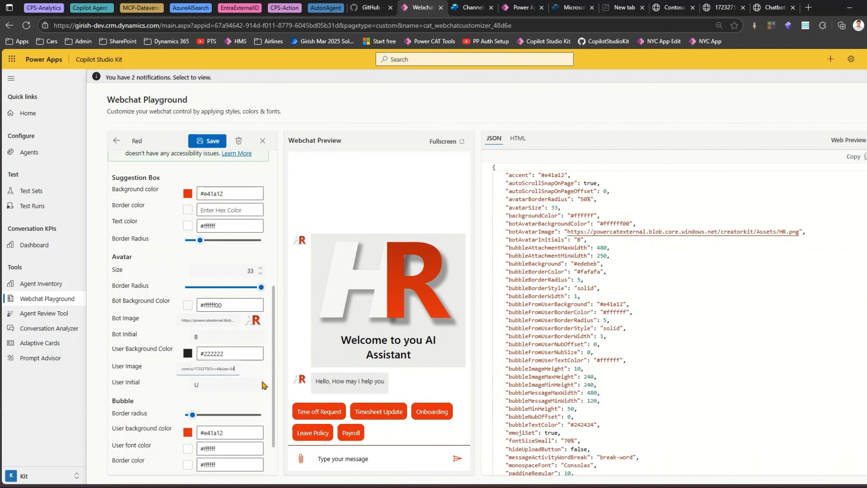
- Send the message "Hello" in the Webchat Preview to check the user avatar
left_click(240, 382)
left_click(370, 458)
type("Hello")
key("Return")
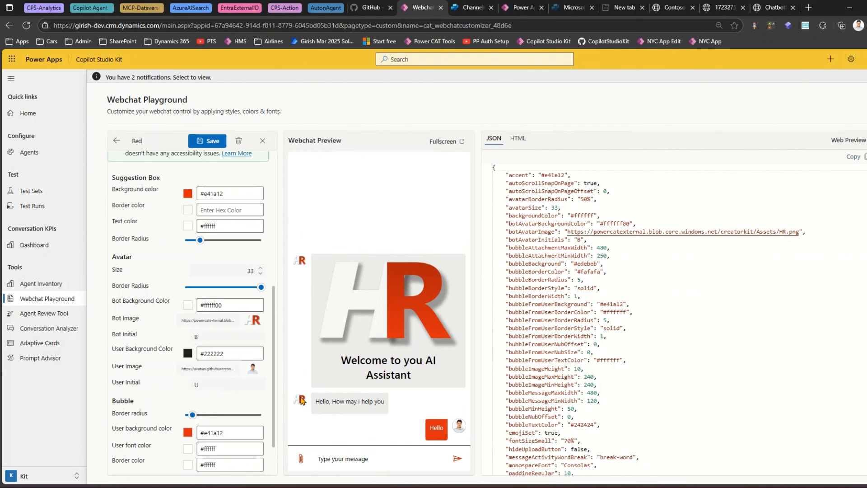
- Paste the GitHub avatar URL into the Red theme's Bot Image field
left_click(777, 6)
left_click(324, 20)
key("super+c")
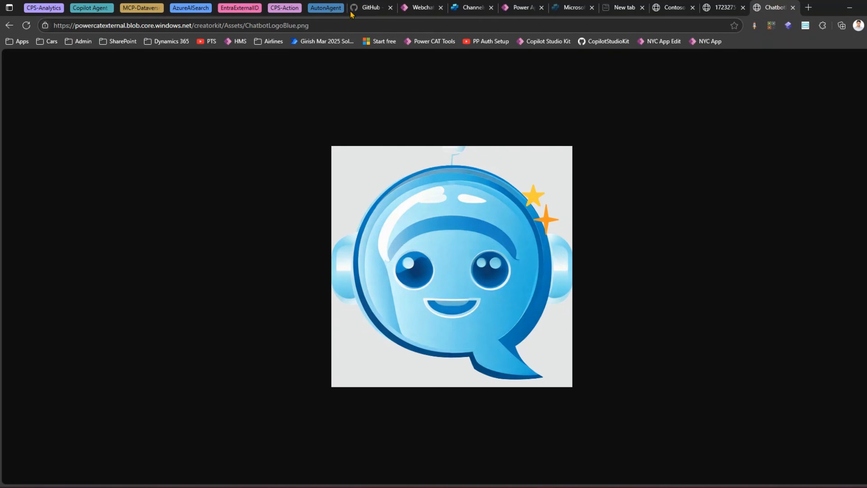
left_click(415, 8)
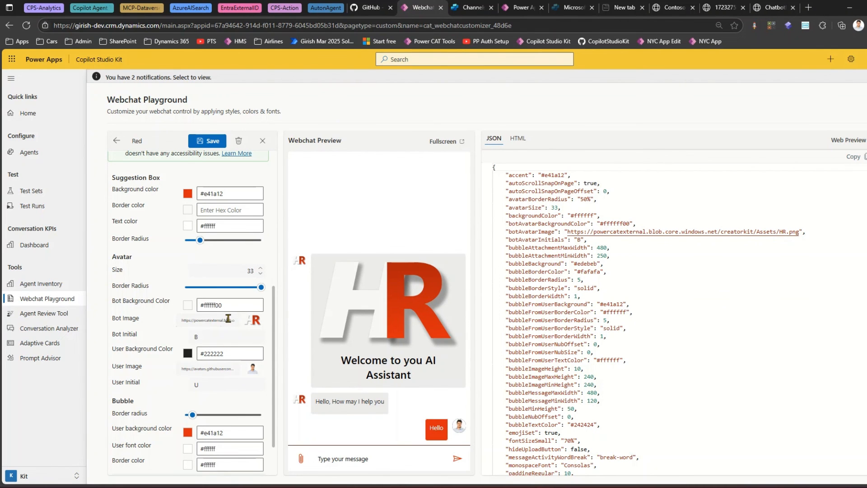
left_click(230, 320)
key("ctrl+a")
key("ctrl+v")
left_click(225, 354)
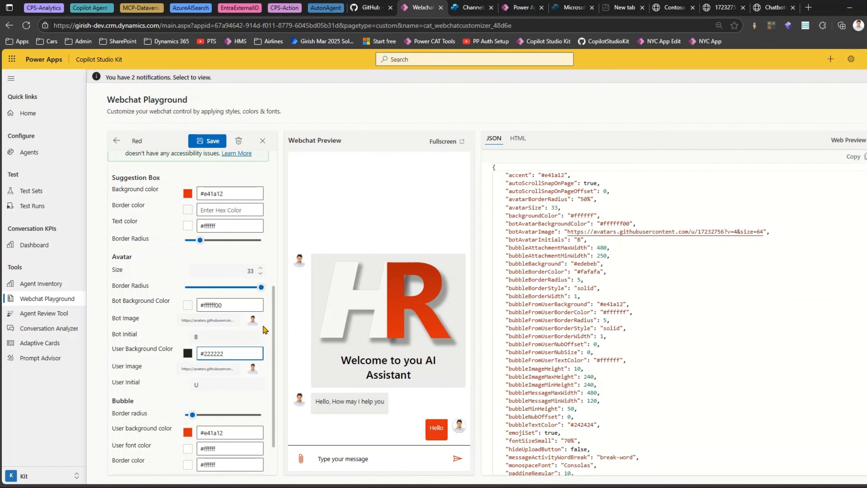
- Replace the Bot Image URL with the ChatbotLogoBlue.png URL from the clipboard history
left_click(230, 306)
double_click(229, 319)
key("ctrl+a")
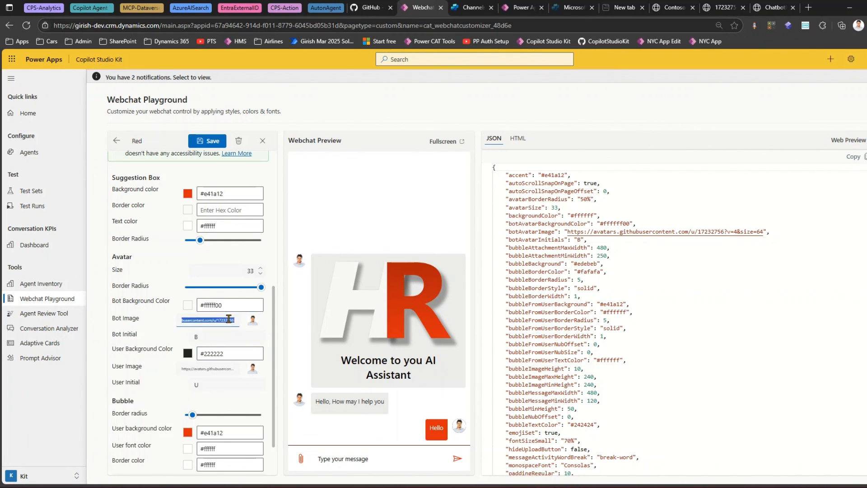
key("super+v")
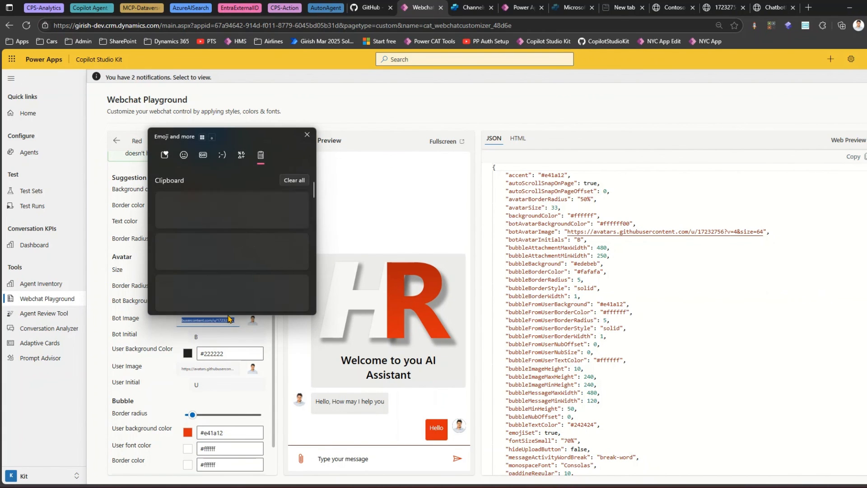
left_click(225, 218)
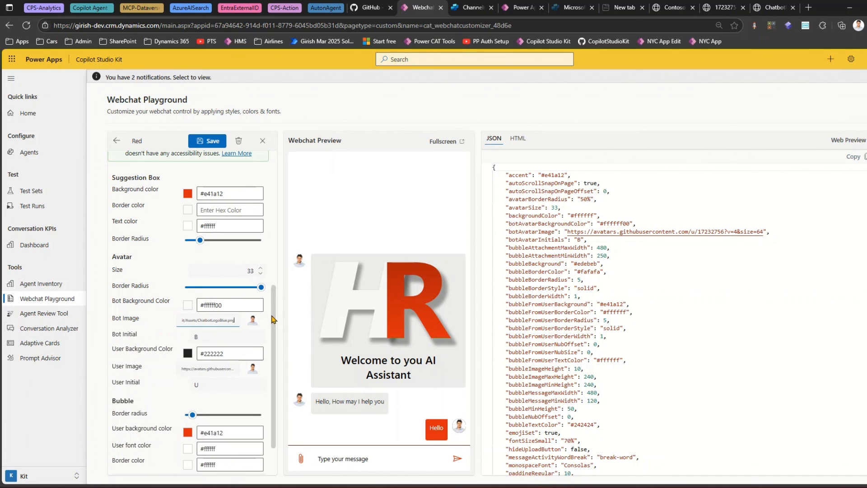
- Reduce the avatar border radius to 13%
left_click(217, 342)
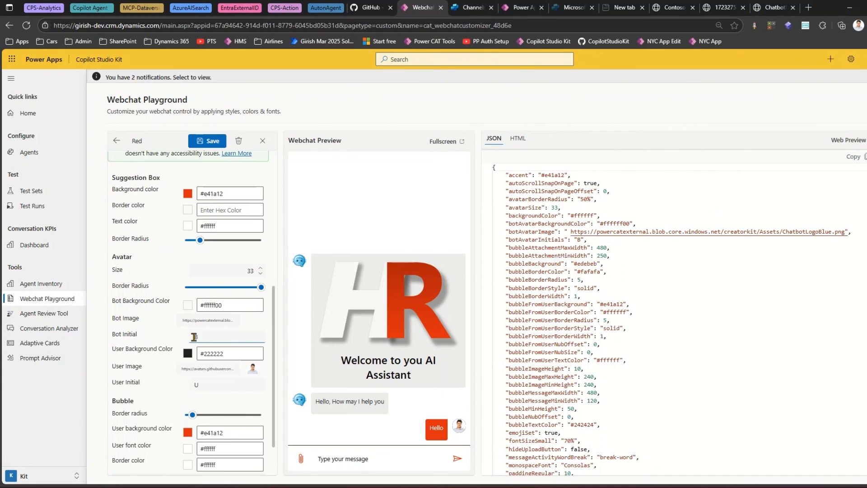
left_click_drag(261, 288, 205, 292)
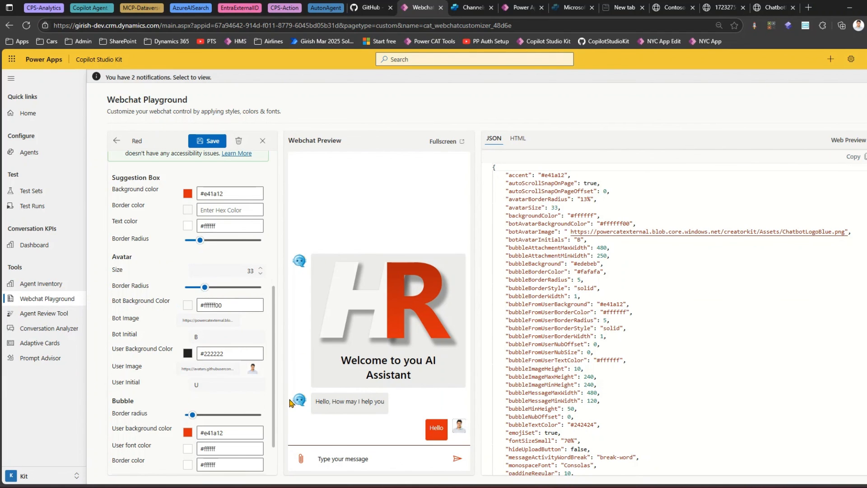
scroll(171, 373, "down", 1)
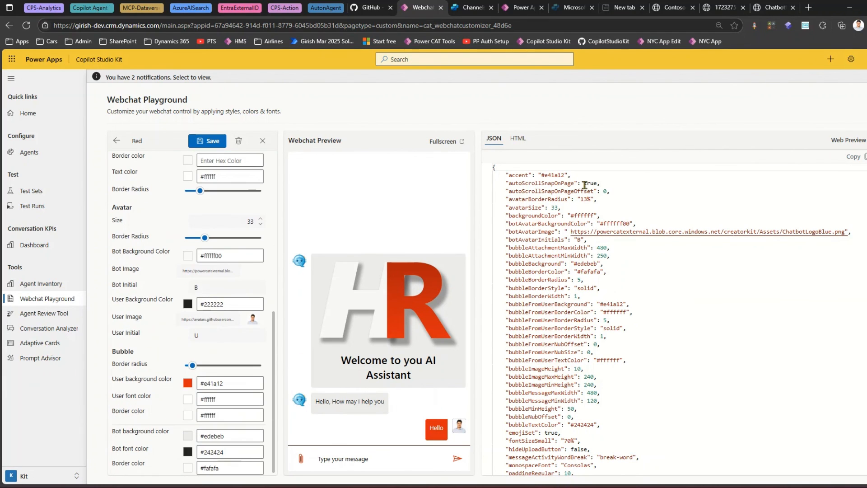